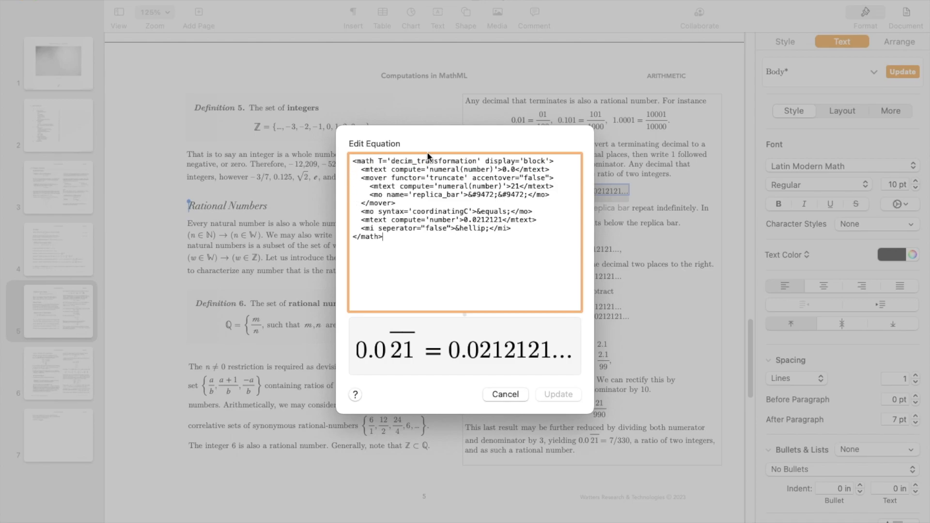
Step: Try changing the 0.0 element's tags from mtext to mn and undo the edit
double_click(374, 170)
text(mn)
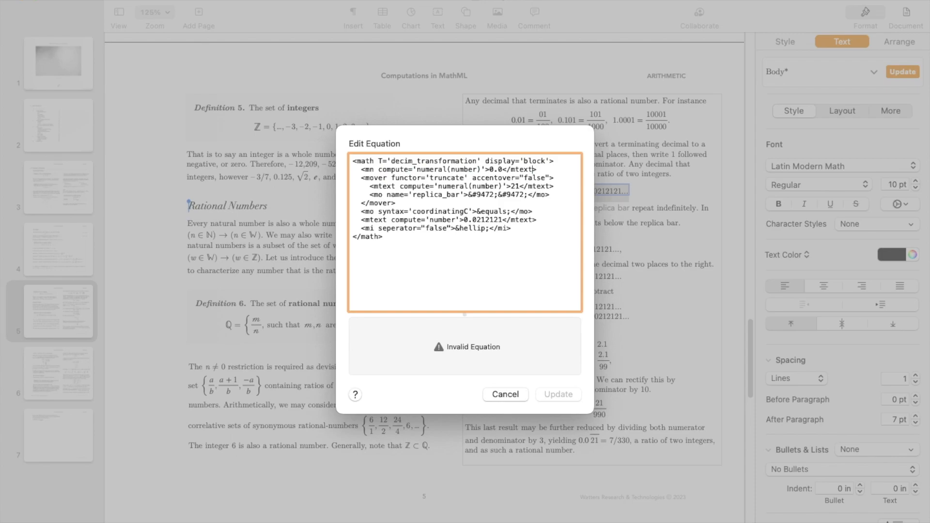
double_click(522, 169)
key(super+z)
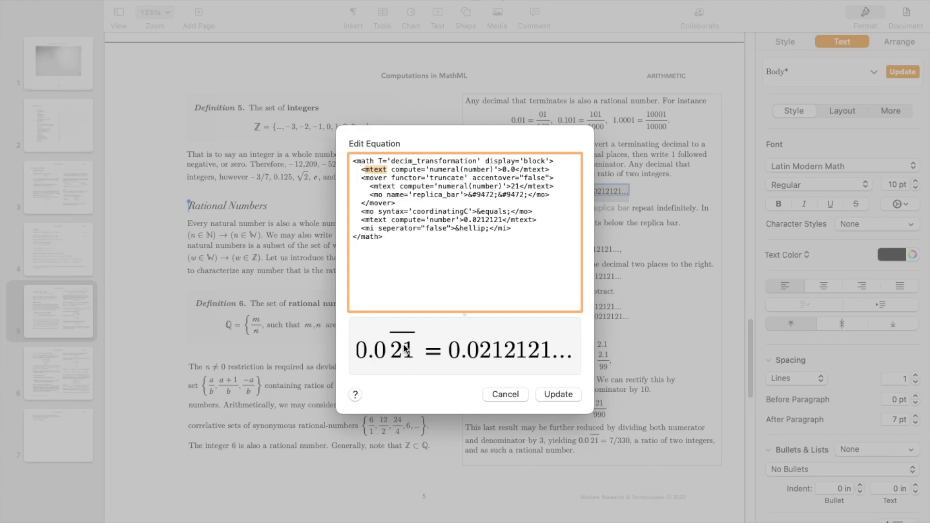
Step: Try the mn tag on the element around 21 under the mover, and restore its mtext tags
double_click(384, 186)
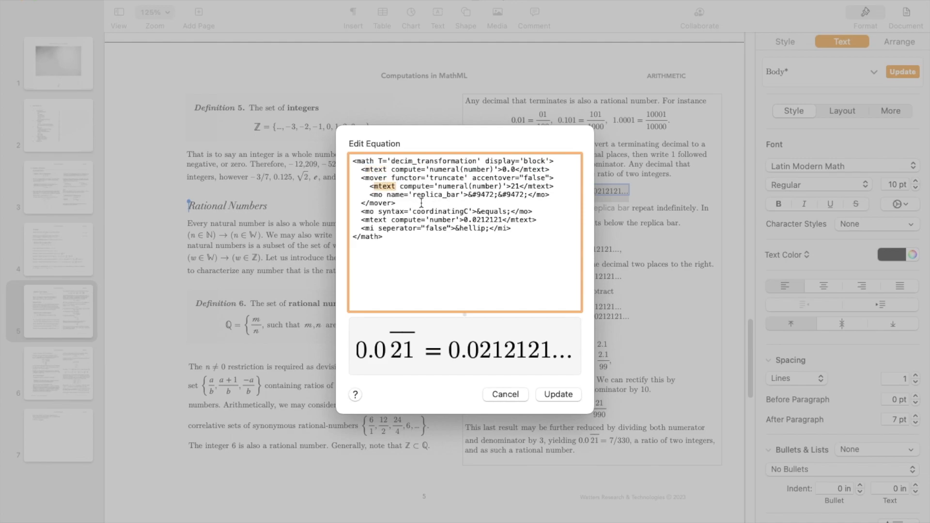
text(mn)
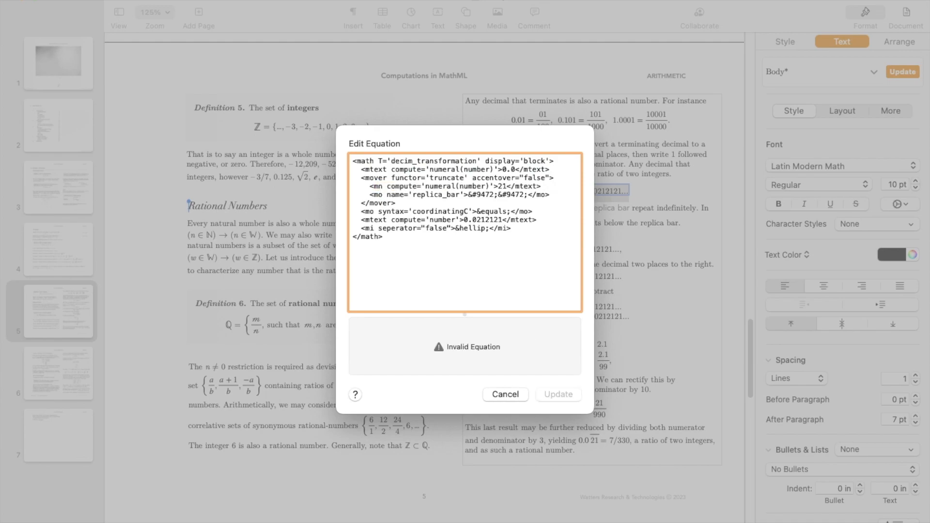
double_click(526, 186)
text(mn)
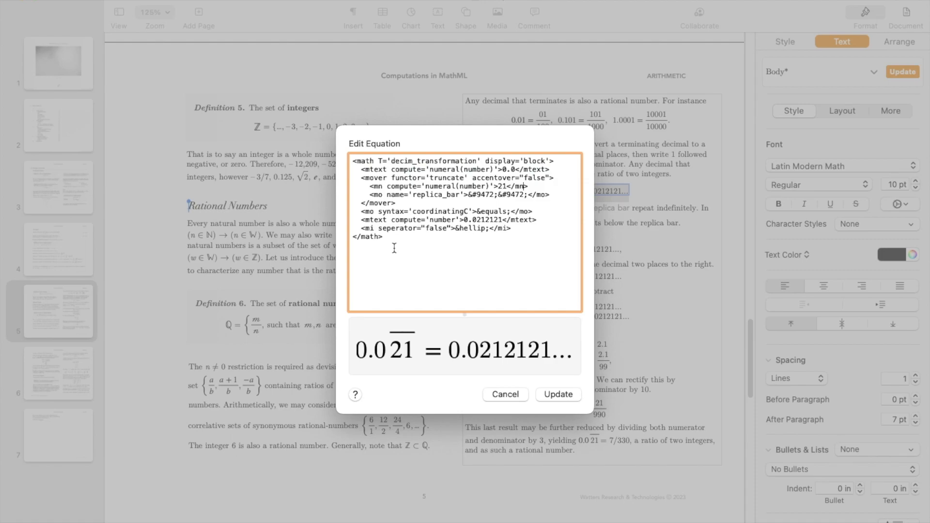
key(BackSpace)
text(text)
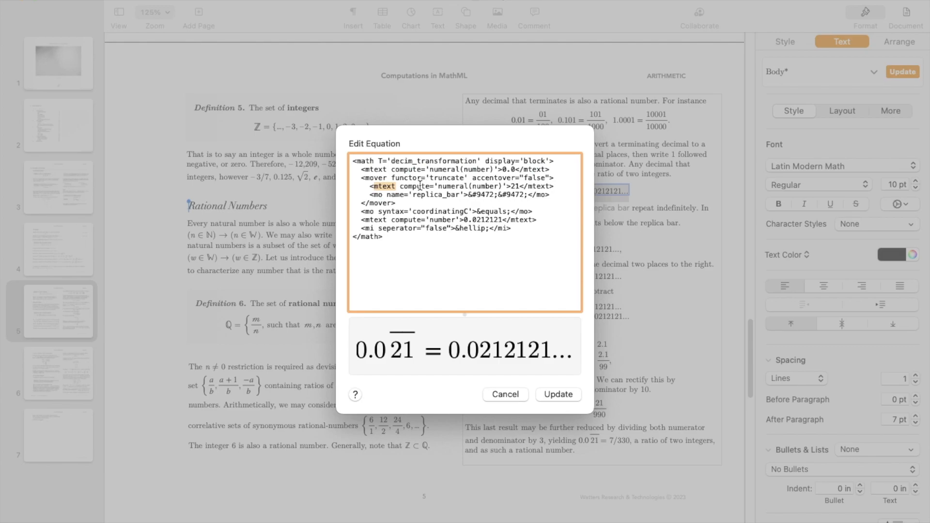
Step: Highlight the compute='numeral(number)' attribute of the 21 element and close the equation without saving
drag(400, 186, 405, 186)
drag(503, 186, 502, 186)
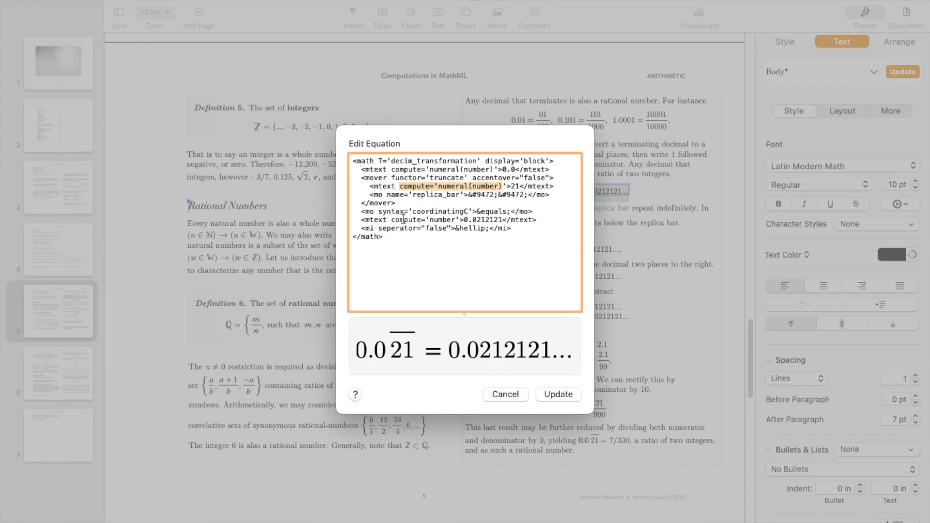
click(493, 391)
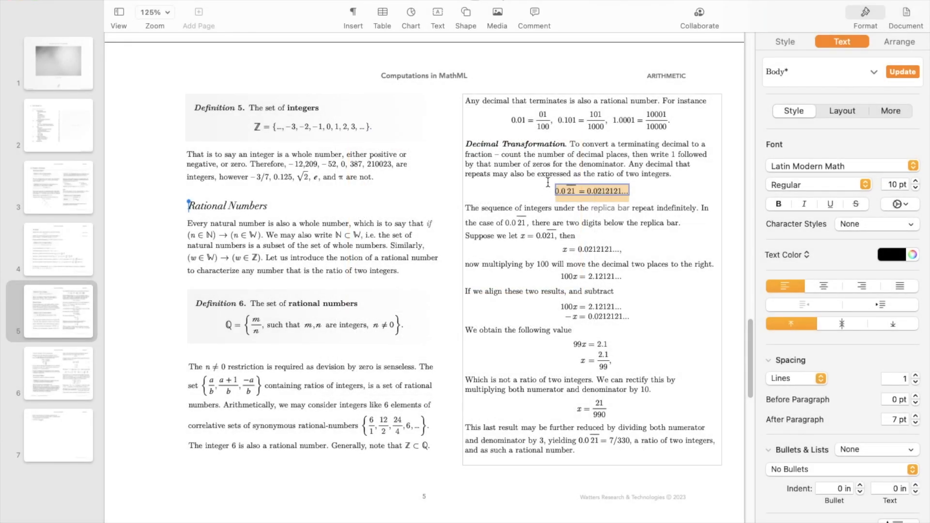
Step: Open the 0.01, 0.101, 1.0001 fractions equation for editing and delete the font-family attribute from its math tag
double_click(561, 120)
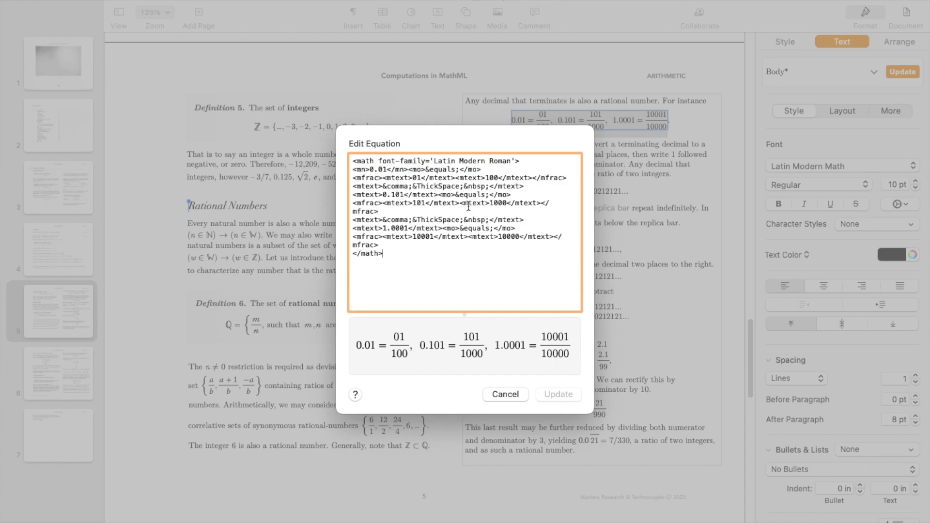
click(388, 161)
double_click(384, 160)
key(shift+alt+Right)
key(shift+alt+Right)
key(shift+alt+Right)
key(shift+alt+Right)
key(shift+Right)
key(BackSpace)
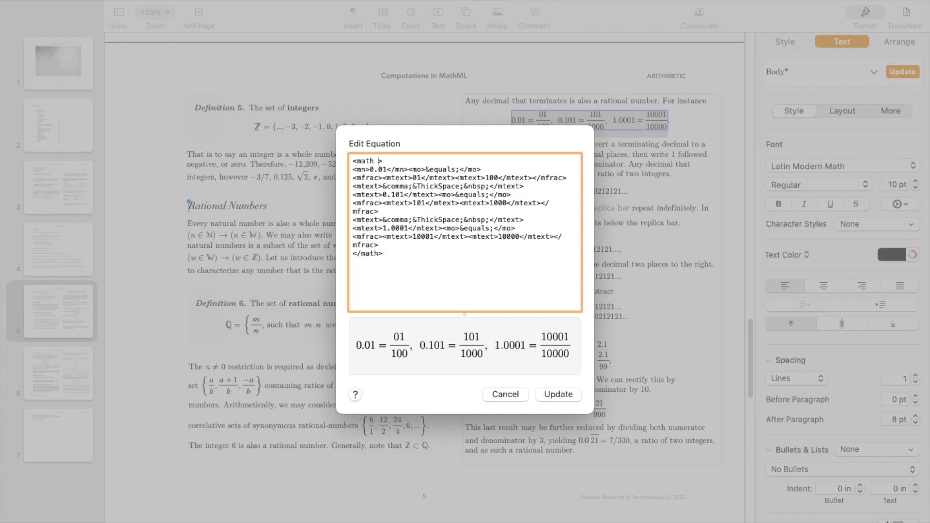
Step: Add the attribute display='block' to the opening math tag
key(BackSpace)
text(display)
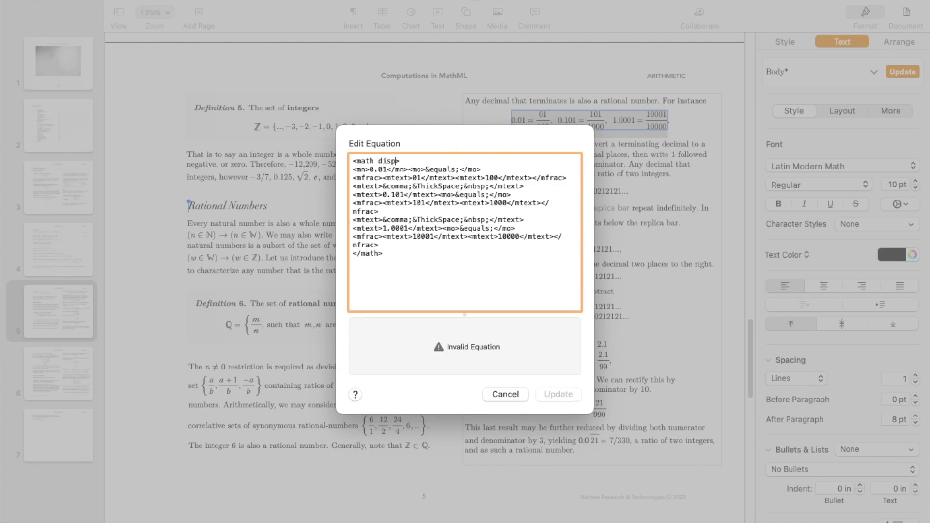
text(='')
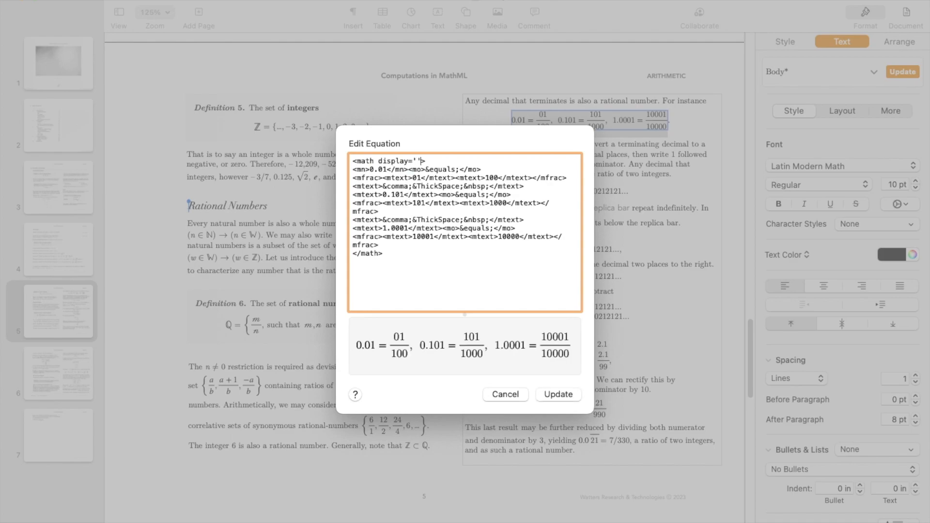
text(block)
Step: Add the attribute name='terminating_decimals' before the display attribute in the math tag
text(name=')
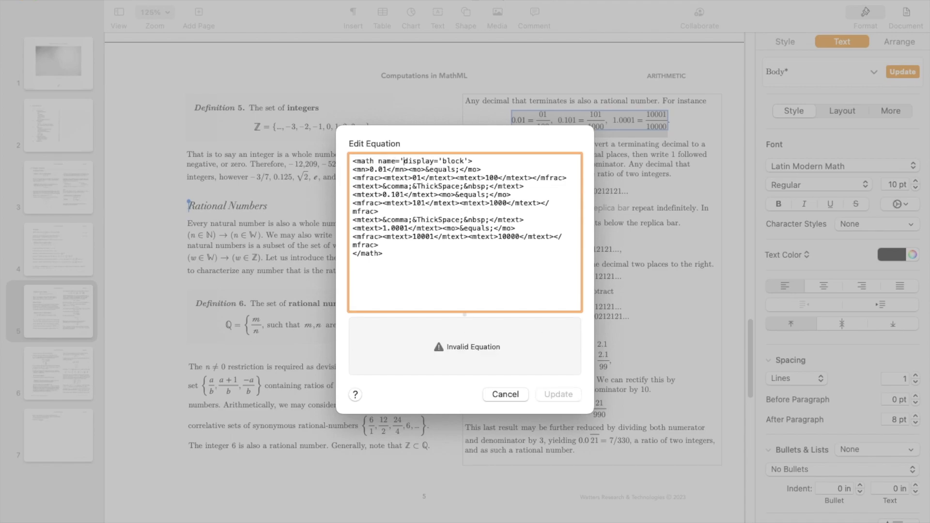
text(')
key(Left)
key(Left)
key(Left)
key(Right)
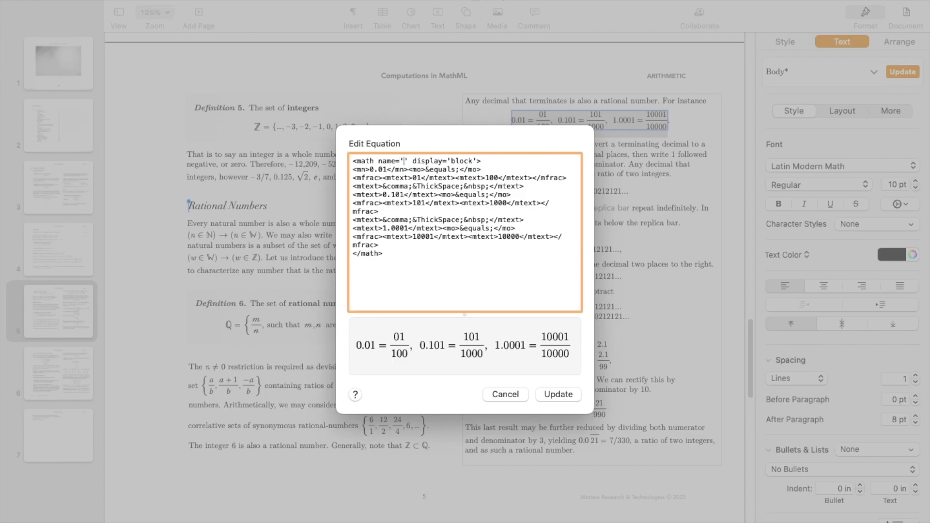
text(tern)
key(BackSpace)
text(minating)
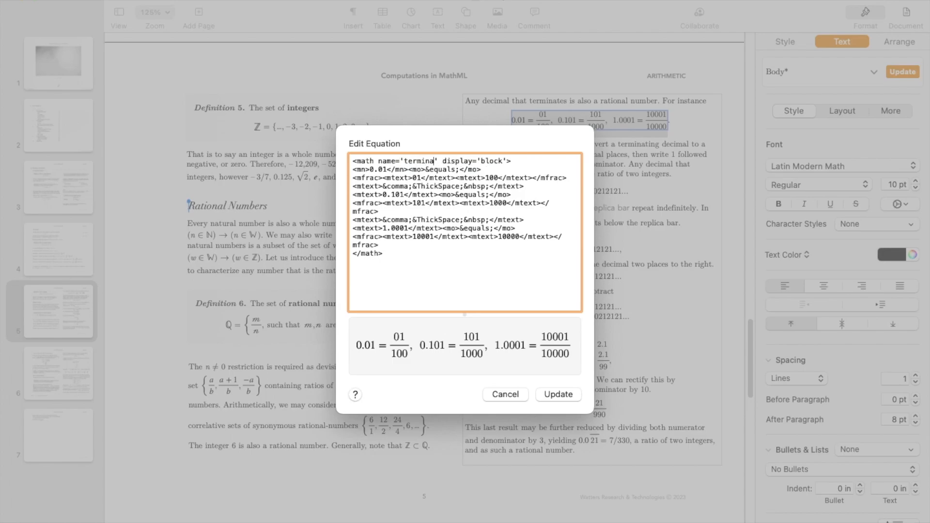
text(_decimals)
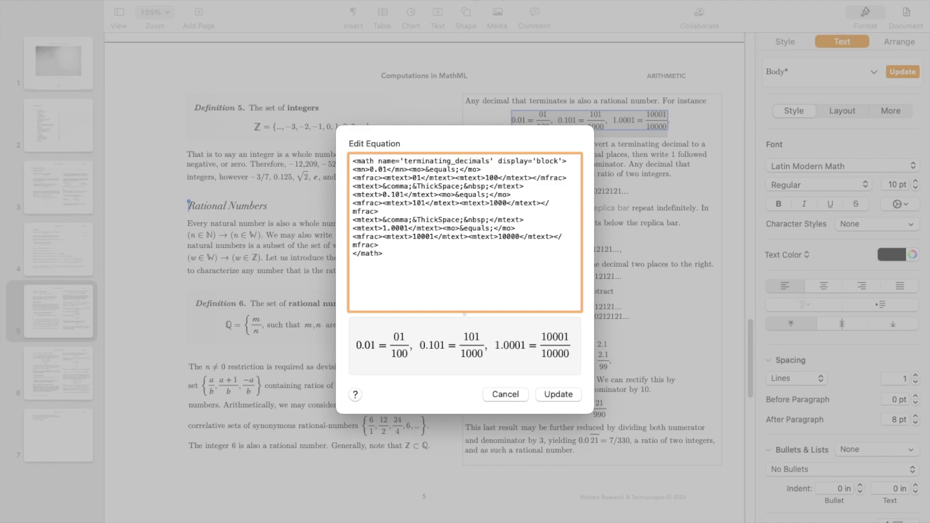
Step: Change the opening tag before 0.01 to mtext and the closing tag at the end of that line to mtext
click(370, 169)
key(BackSpace)
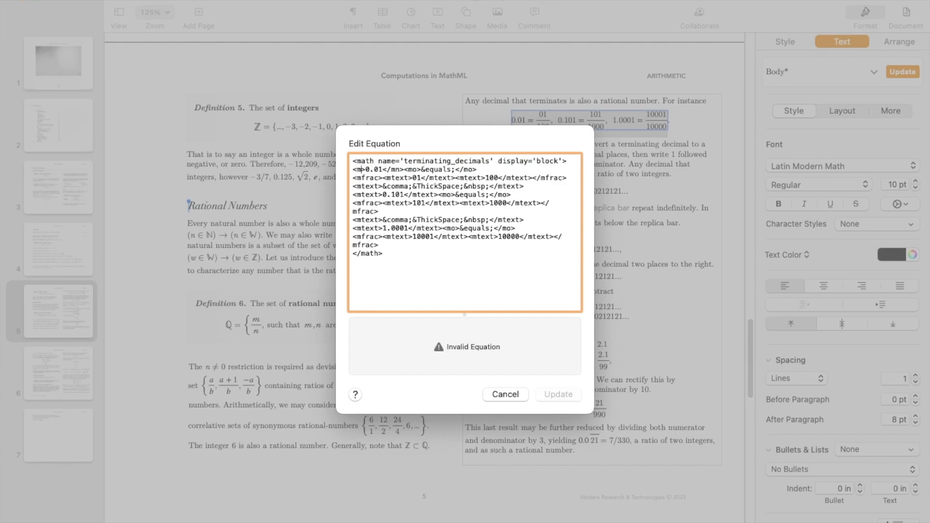
text(text)
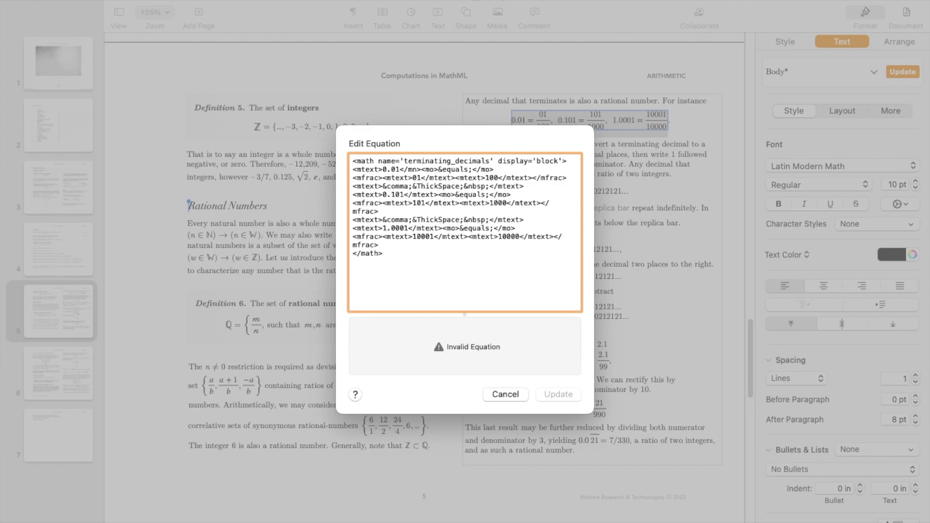
key(BackSpace)
text(text)
Step: Add the attribute compute='numeral(number)' to the mtext tag before 0.01
click(379, 169)
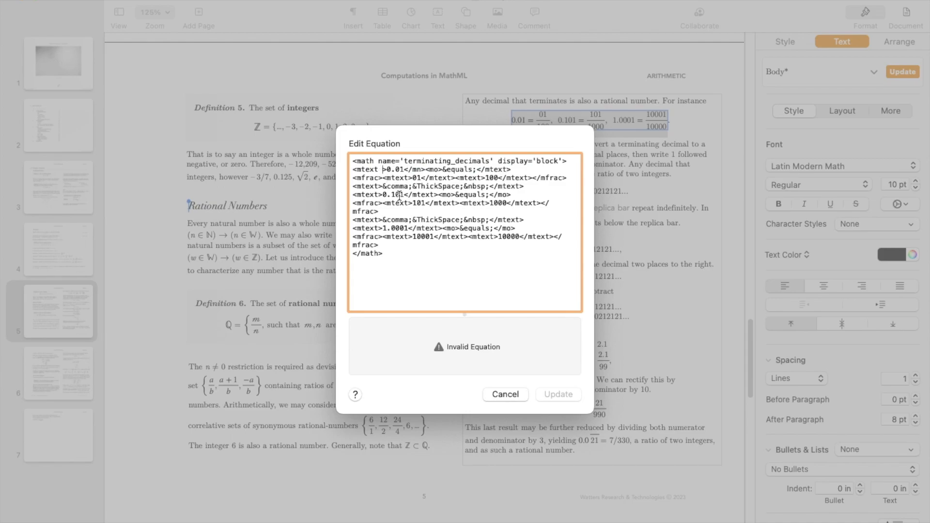
text(compute)
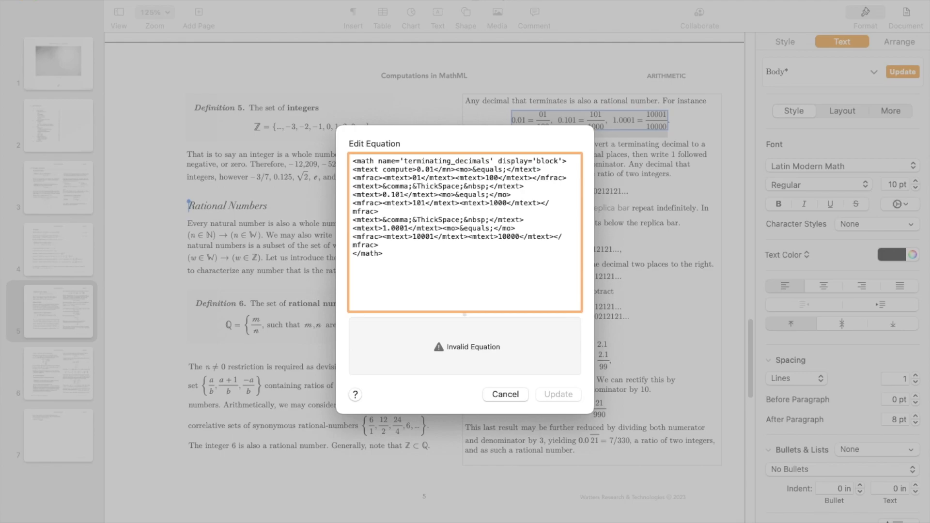
text(=)
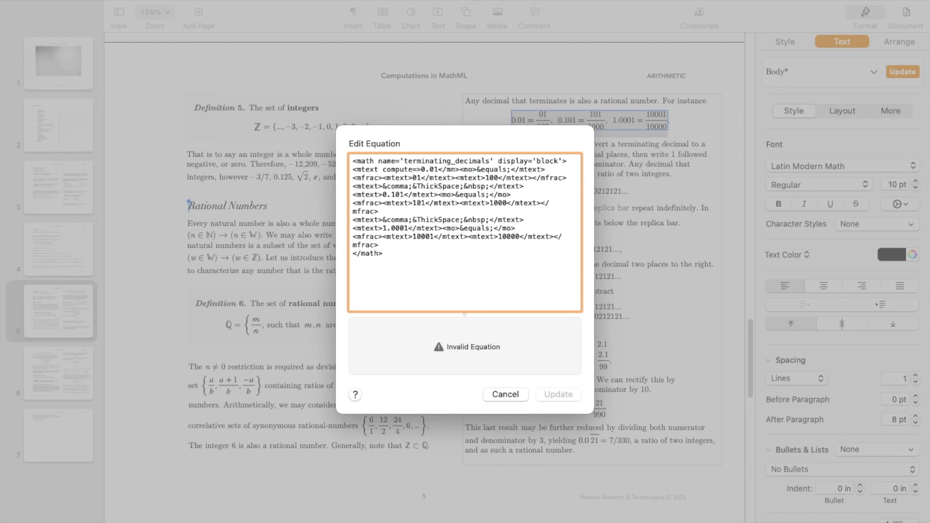
text('')
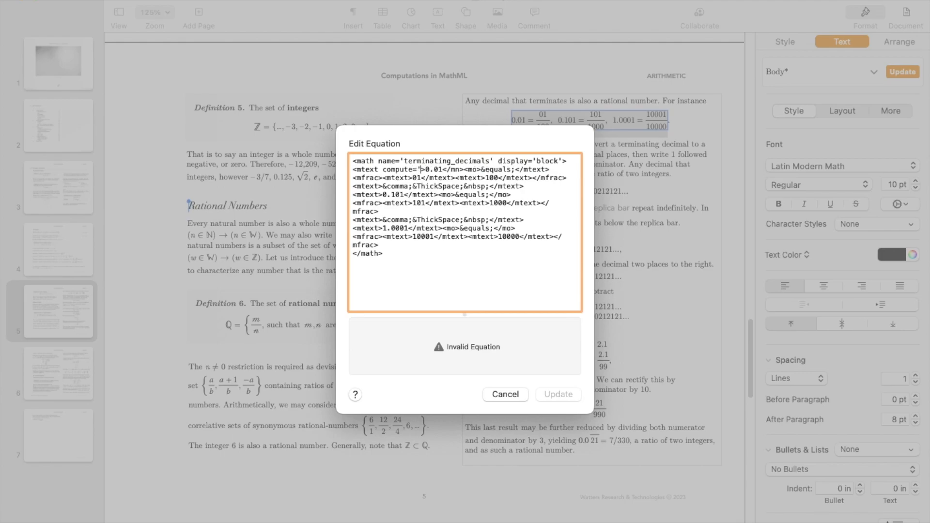
text(numer)
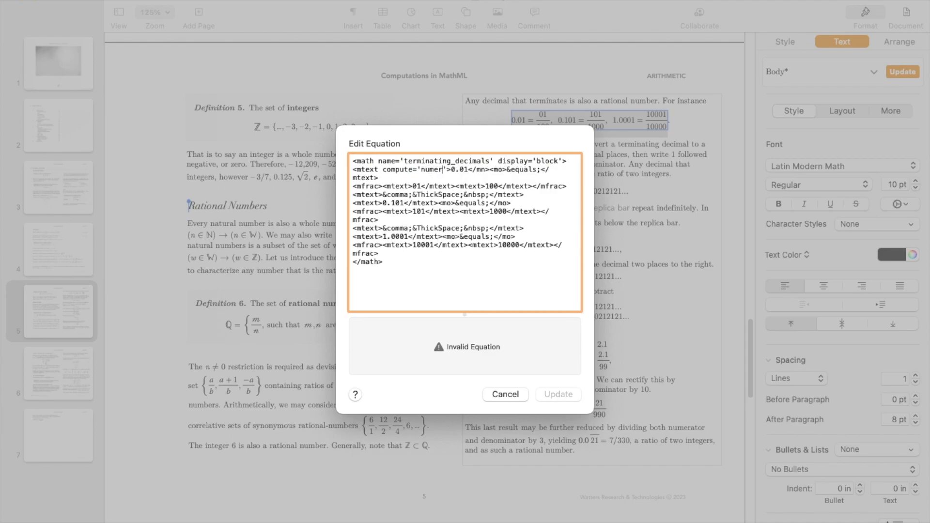
text(al())
key(Left)
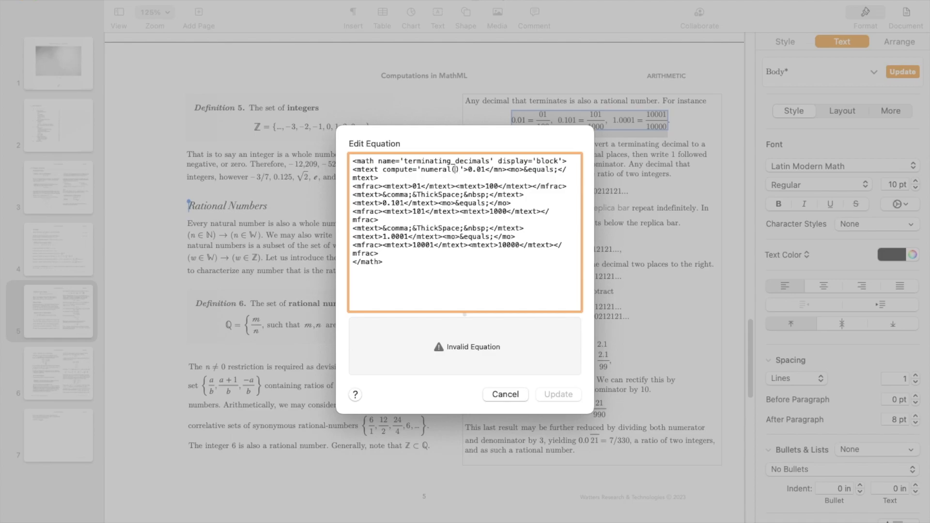
text(number)
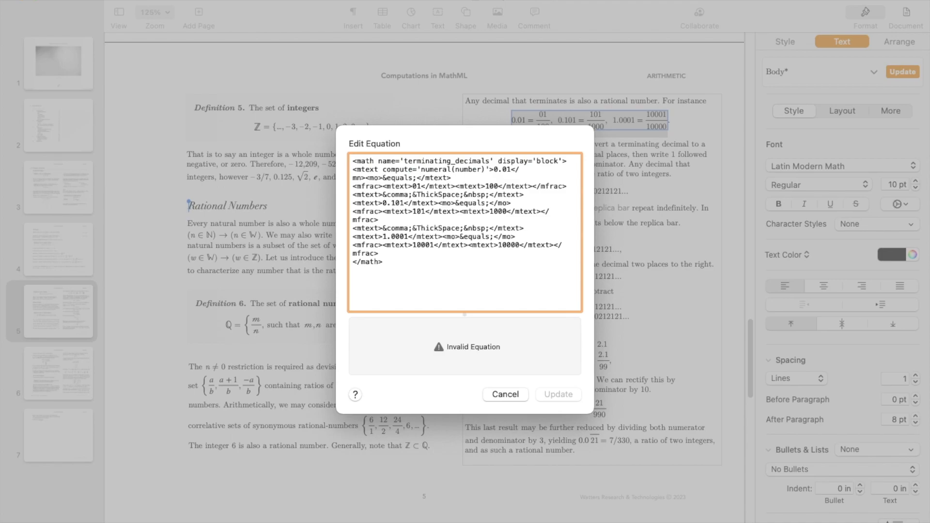
Step: Break the line before the first mo equals element and indent both the 0.01 line and the mo line
click(364, 178)
key(Return)
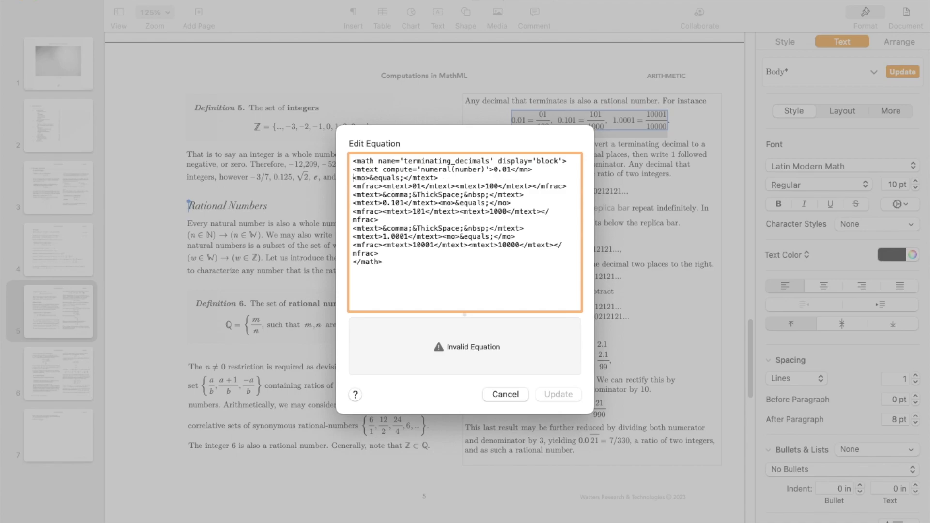
click(353, 169)
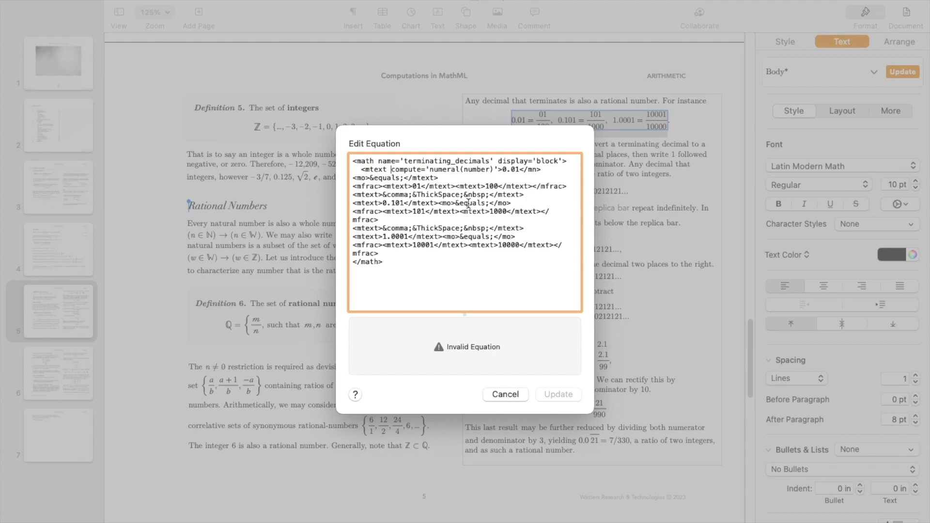
click(354, 179)
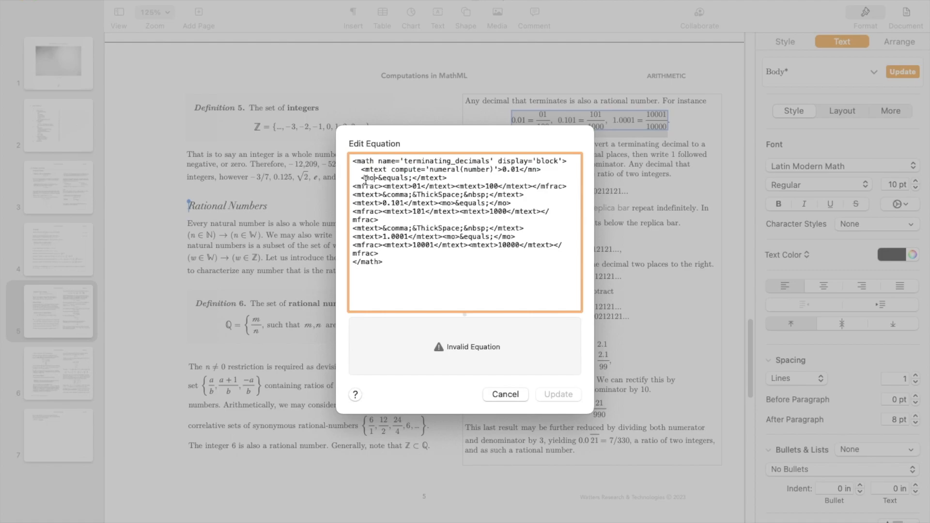
Step: Move <mo>&equals; behind the </mtext> tag on its line and close it with </mo>
shift+click(412, 178)
key(super+c)
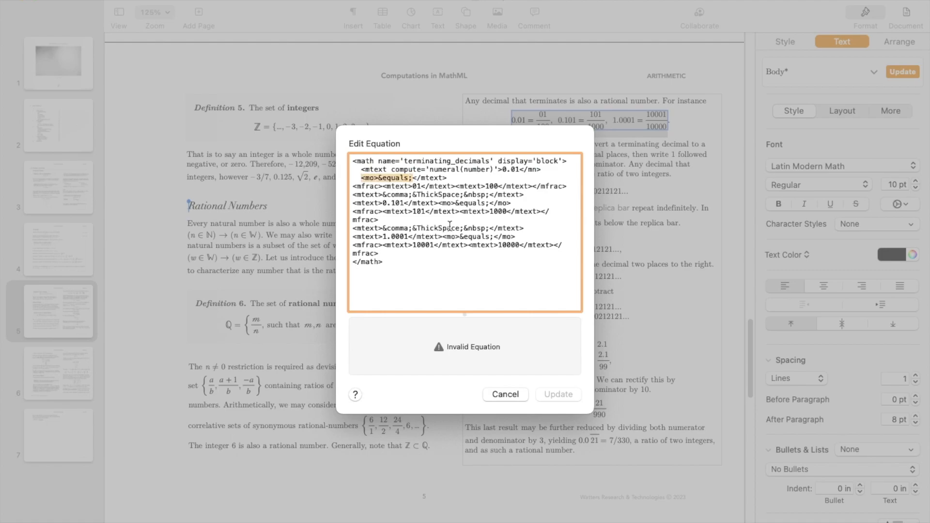
key(BackSpace)
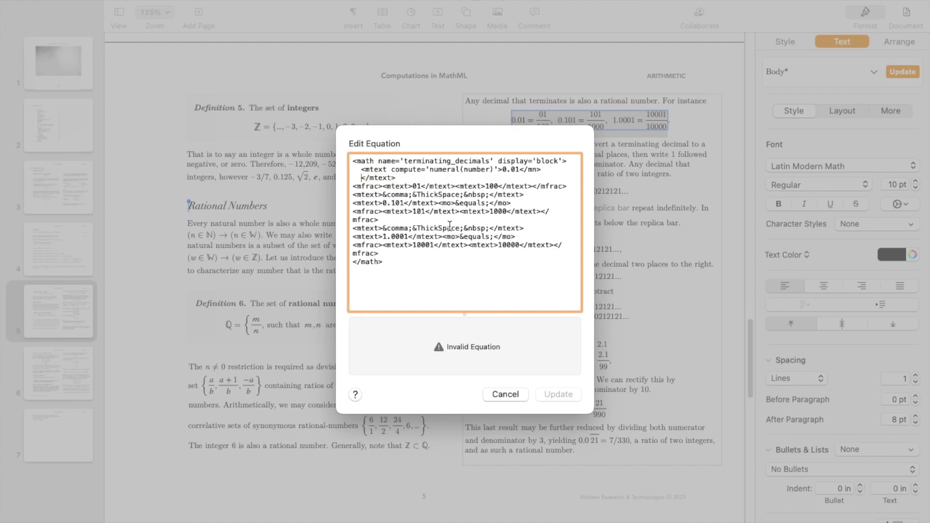
key(super+Right)
key(super+v)
text(</mo>)
Step: Change the closing tag directly after 0.01 to mtext
click(536, 170)
key(BackSpace)
text(text)
Step: Put the first mfrac opening tag and the first mo equals element on their own lines
click(381, 186)
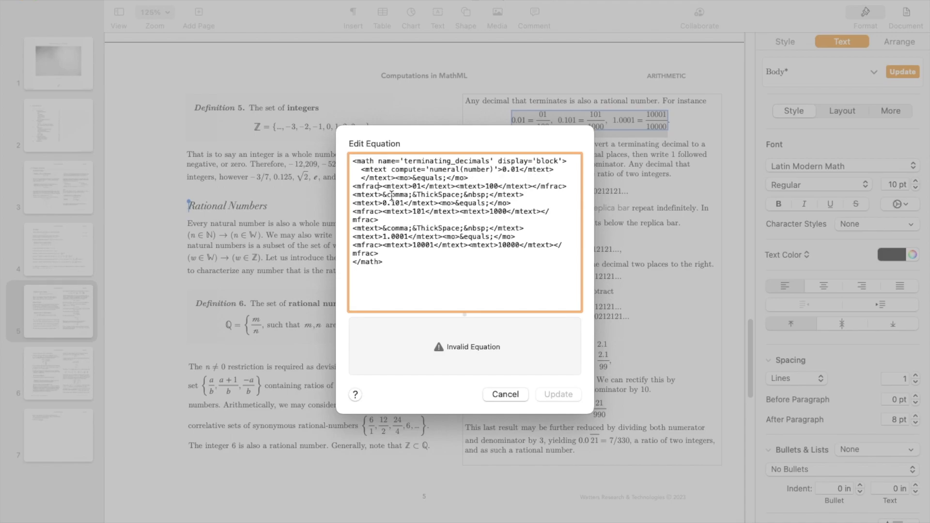
key(Right)
key(Return)
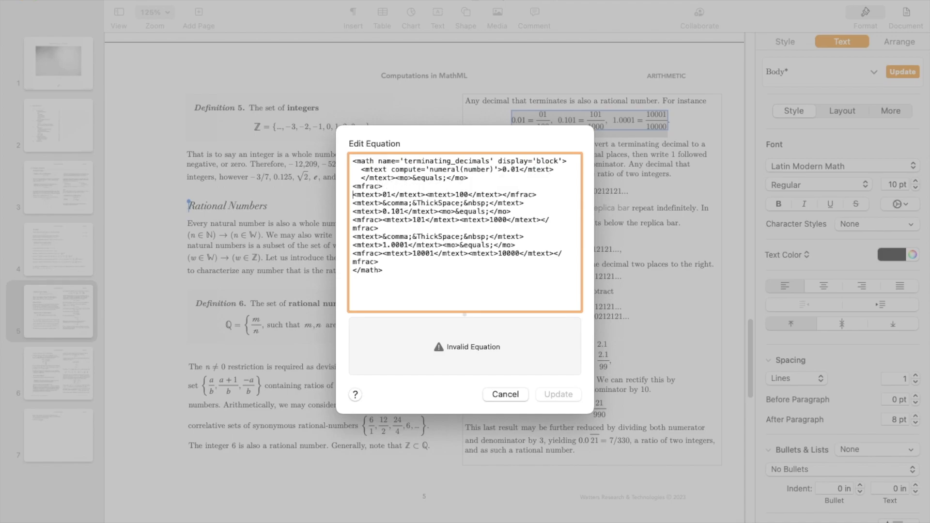
click(395, 180)
key(Return)
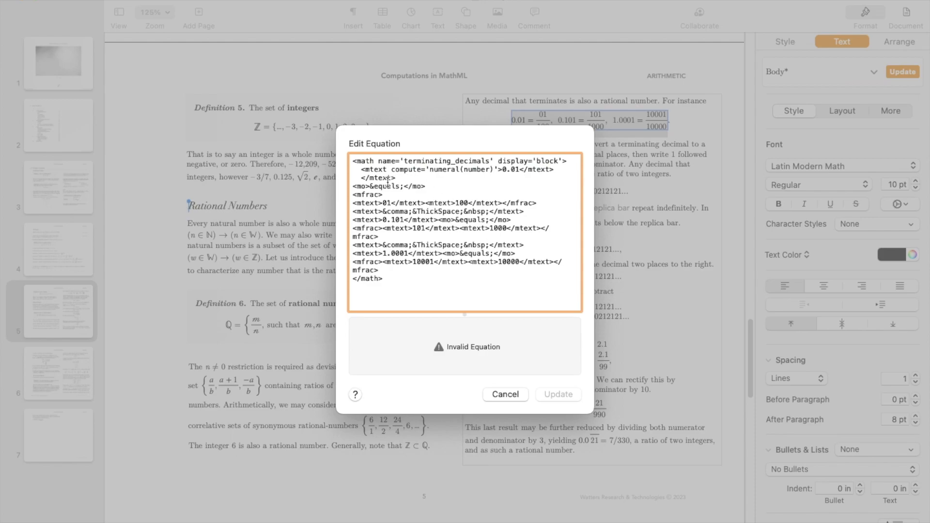
Step: Delete the stray </mtext> line below the 0.01 element
double_click(541, 171)
click(403, 179)
key(BackSpace)
key(BackSpace)
key(BackSpace)
key(BackSpace)
key(BackSpace)
key(BackSpace)
key(BackSpace)
key(BackSpace)
key(BackSpace)
key(BackSpace)
key(BackSpace)
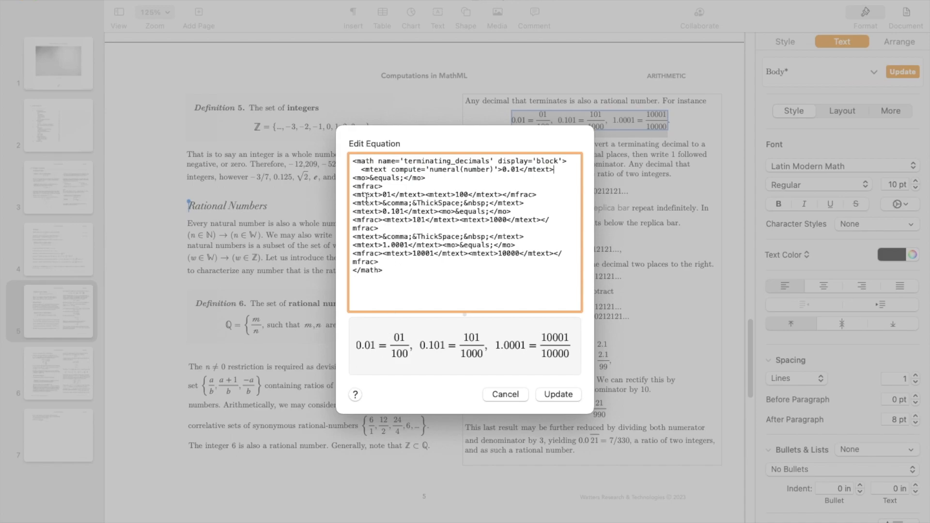
Step: Indent the line of the first mo equals element and add the attribute functor='operator' to its opening tag
click(356, 182)
key(Right)
key(Right)
text(o)
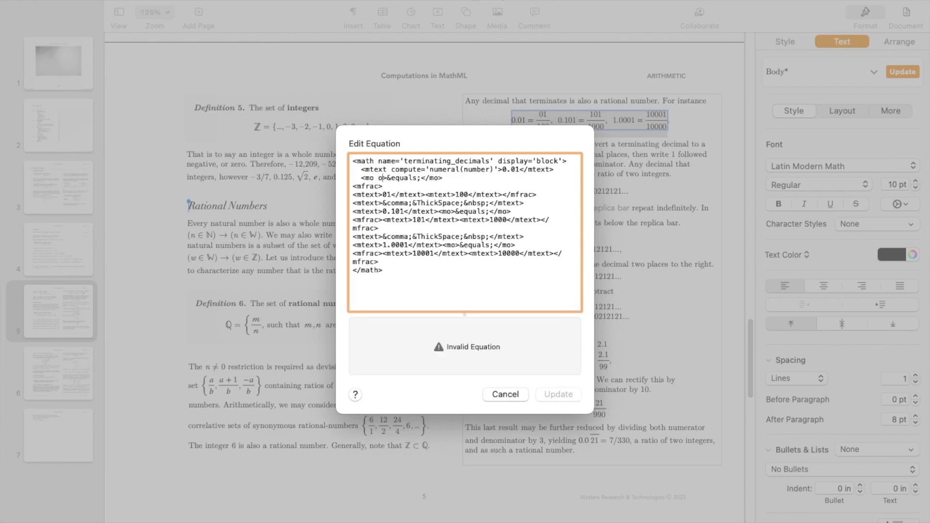
key(BackSpace)
text(functi)
key(BackSpace)
text(or='')
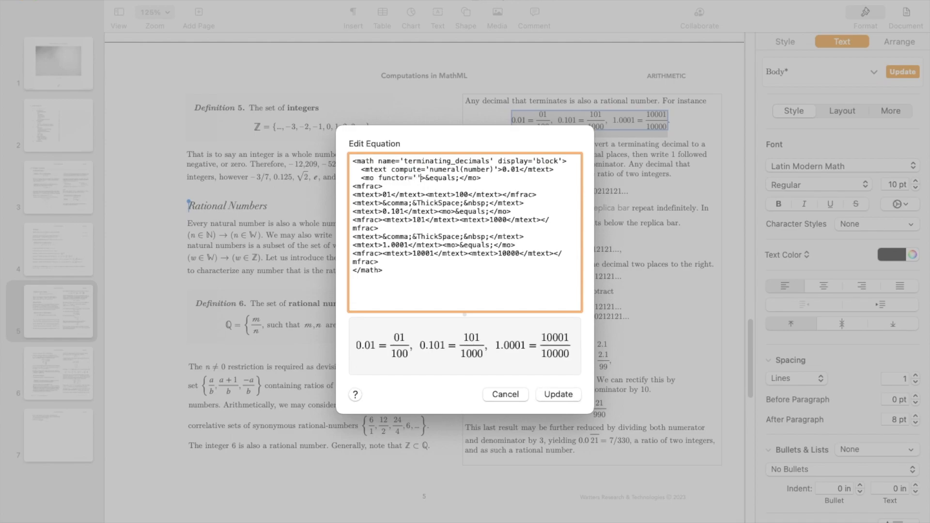
text(operator)
key(BackSpace)
Step: Replace the functor attribute of the first mo element with coordinating='cunjunction'
double_click(388, 179)
key(shift+Right)
key(shift+Right)
key(shift+Right)
key(shift+Right)
key(shift+Right)
key(shift+Right)
key(shift+Right)
key(shift+Right)
key(shift+Right)
key(shift+Right)
key(shift+Right)
key(shift+Right)
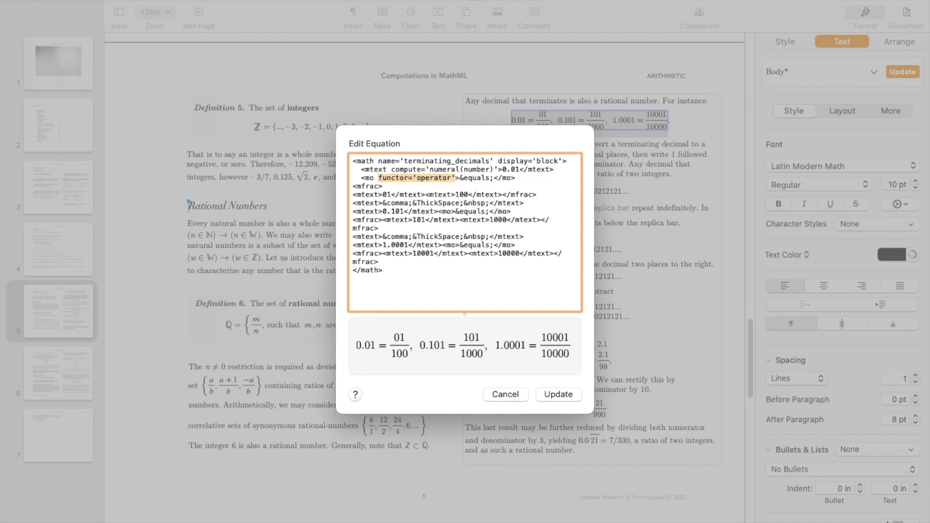
text(coordi)
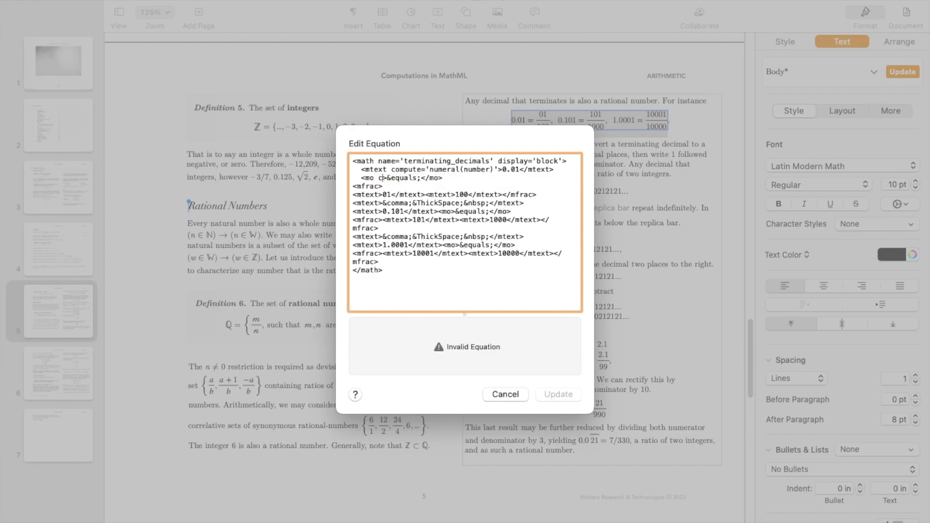
text(nating)
text(='')
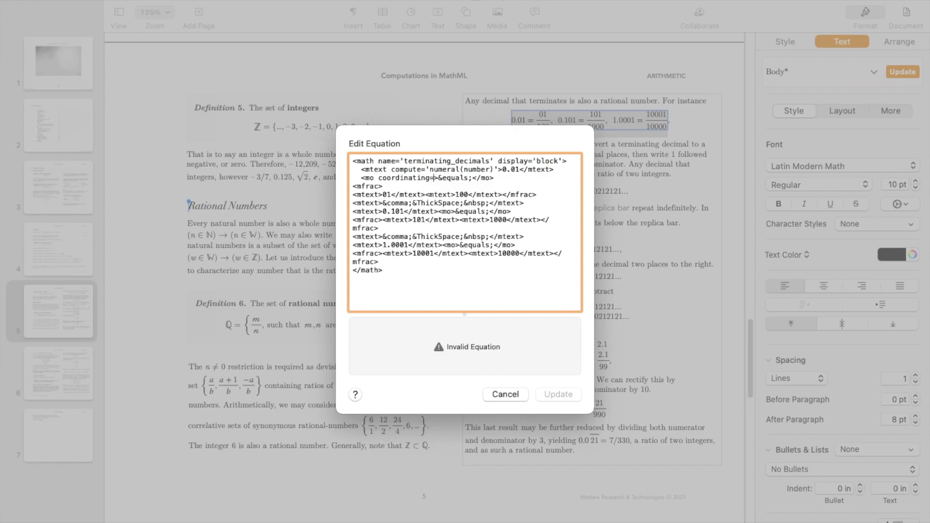
text(cunjuc)
key(BackSpace)
text(nction)
key(BackSpace)
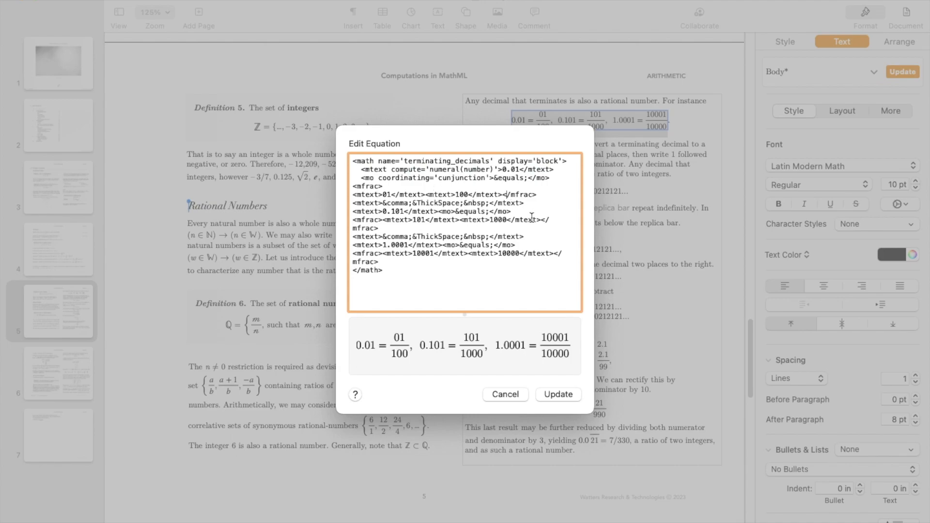
Step: Put the first fraction's closing mfrac tag on its own line and indent the fraction's lines
key(Return)
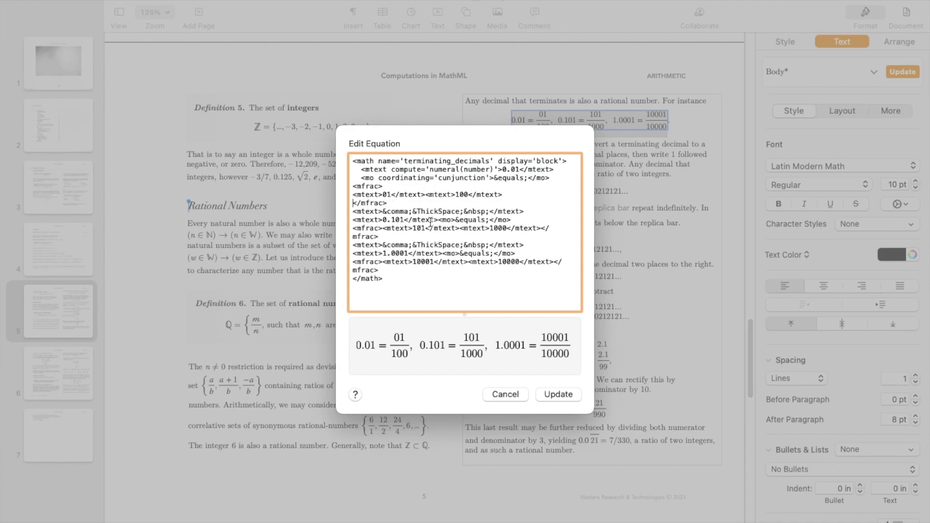
key(Up)
key(Up)
click(353, 194)
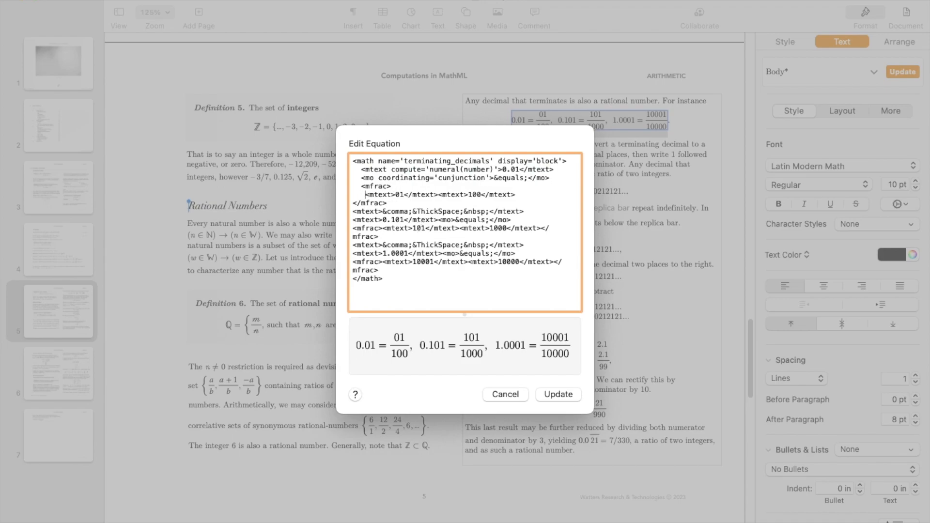
click(354, 203)
key(BackSpace)
click(368, 204)
key(BackSpace)
Step: View the Mac's system overview and close it
click(9, 1)
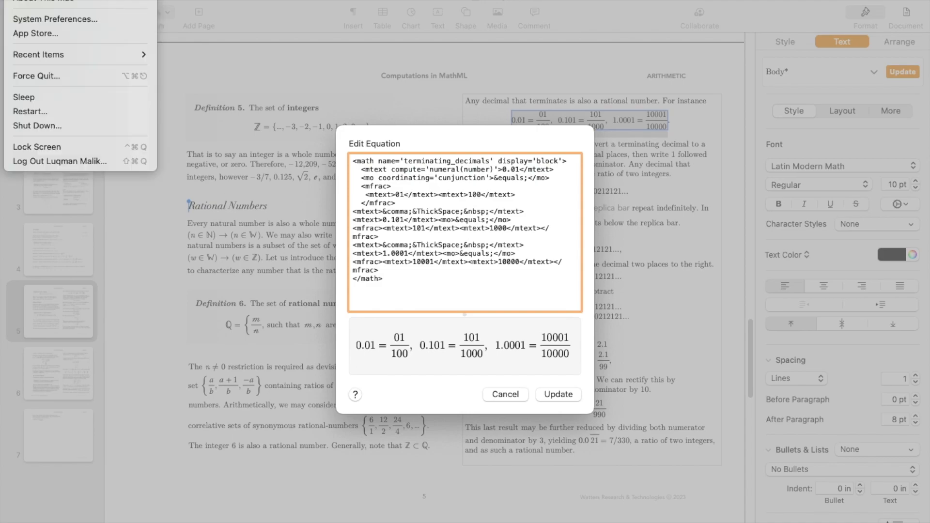
click(161, 109)
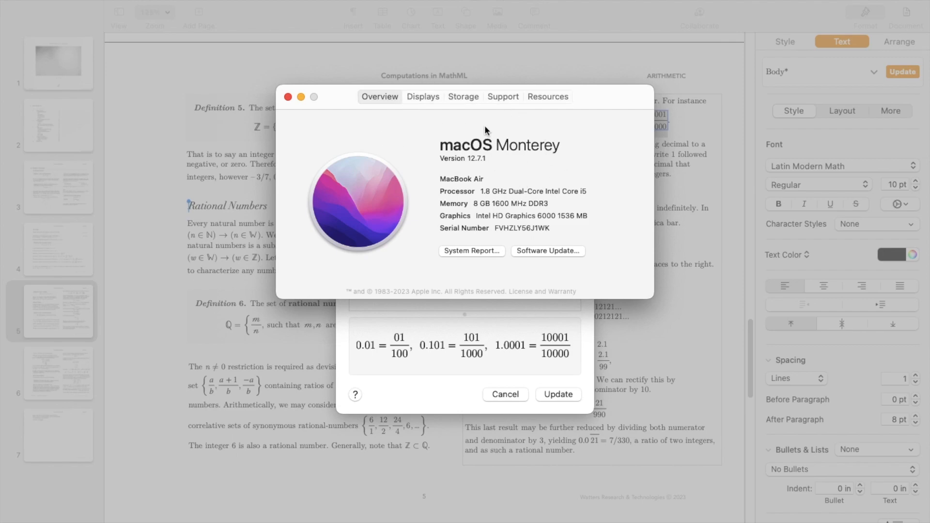
click(288, 97)
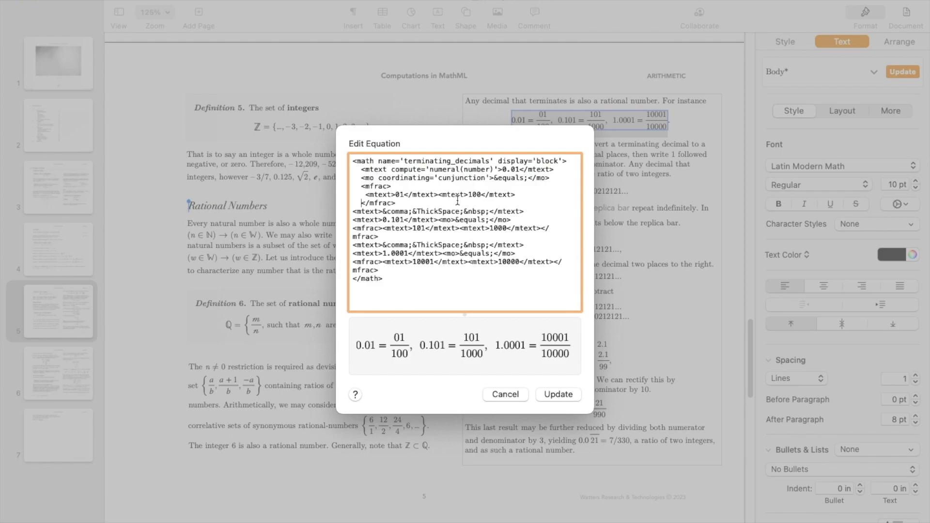
Step: Indent the 01 mtext element one level deeper than mfrac and put the 100 element on its own matching line
click(365, 194)
key(Left)
key(Left)
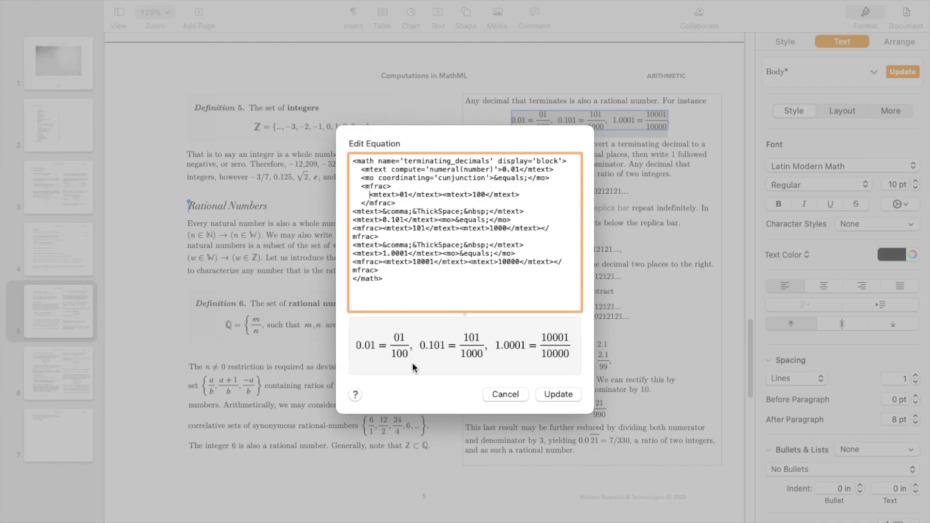
click(446, 195)
key(Return)
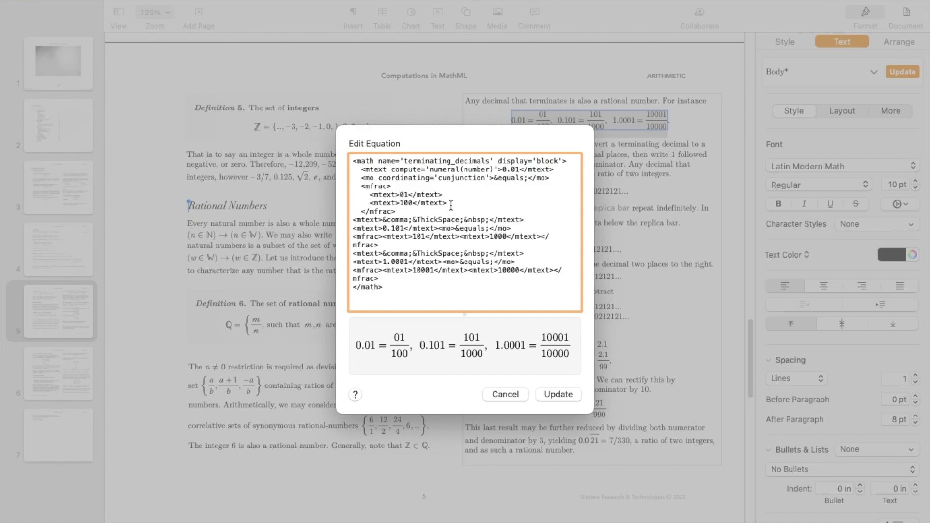
Step: Add the attribute compute='numeral(number)' to the mtext tag of 01
click(395, 195)
text(compute)
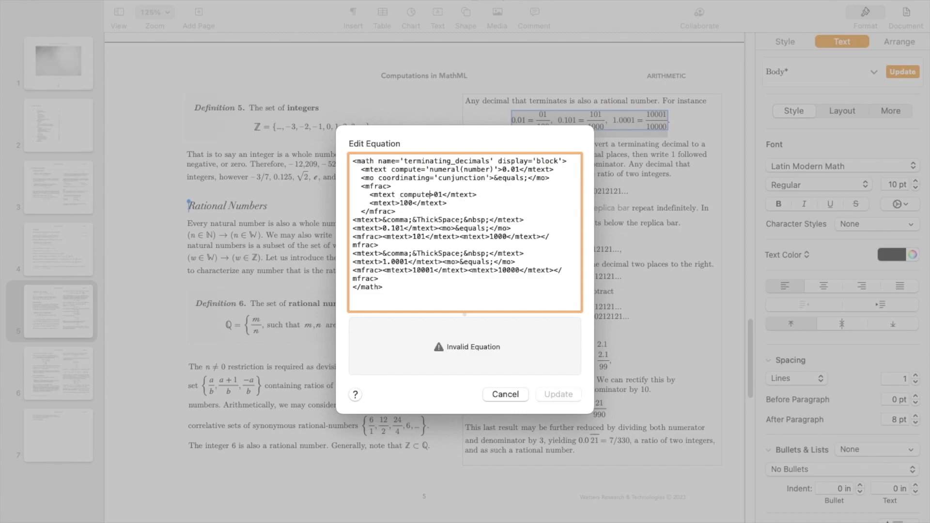
text(='')
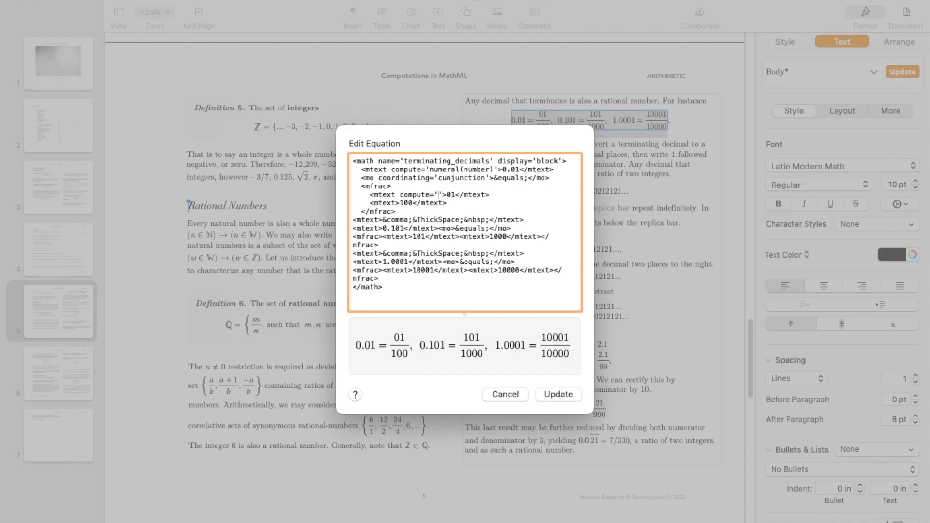
text(numeral()number)
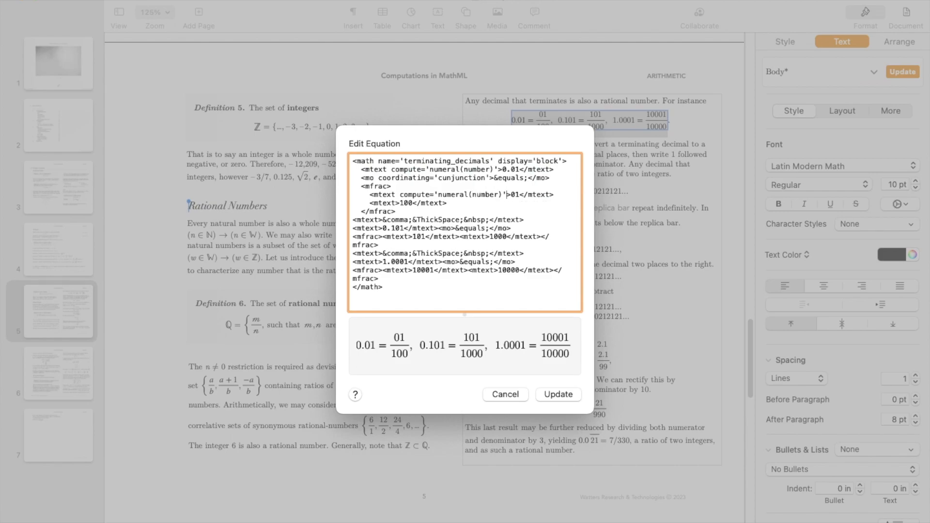
Step: Copy the compute='numeral(number)' attribute from the 01 element into the mtext tag of 100
key(shift+alt+Left)
key(shift+alt+Left)
key(shift+alt+Left)
key(super+c)
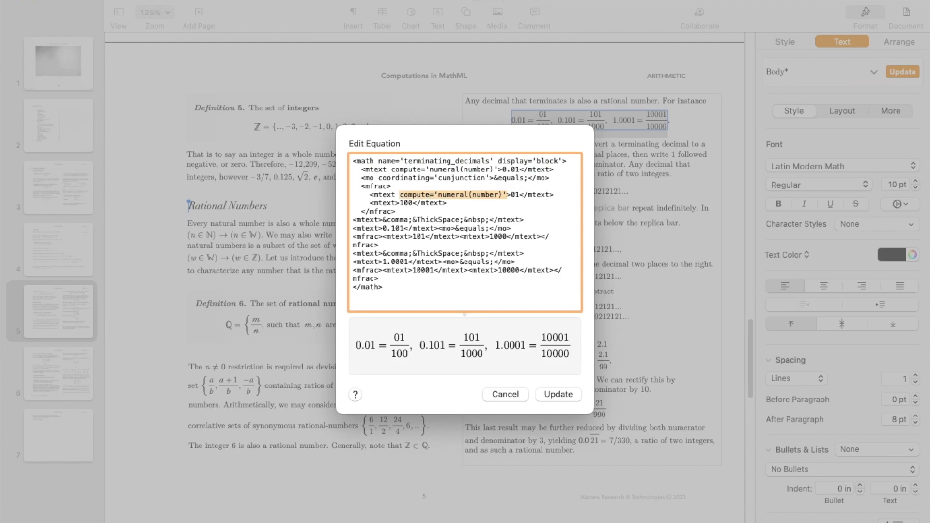
key(Left)
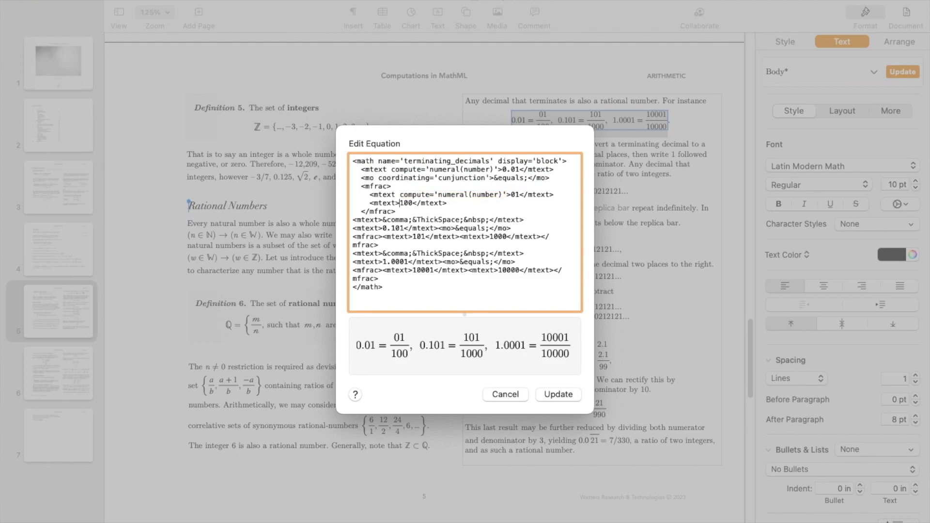
key(super+v)
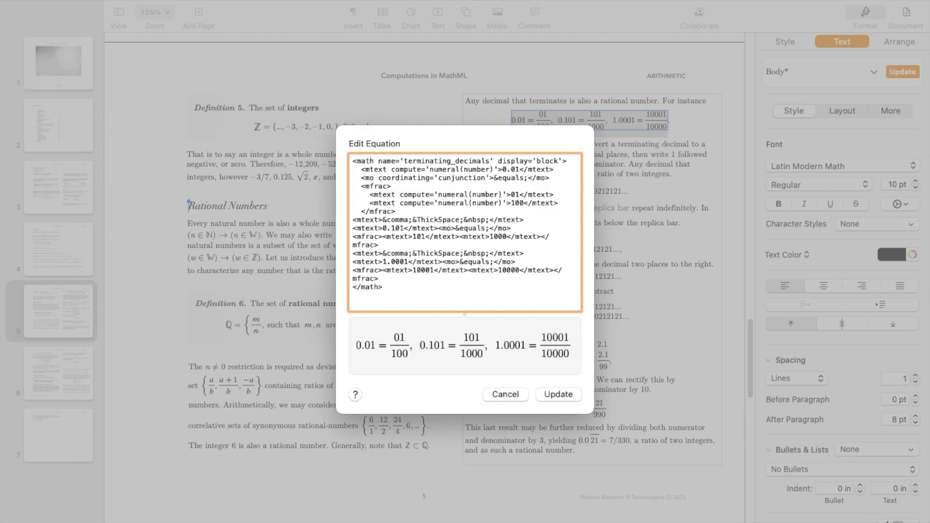
Step: Switch to Finder and open the GitHub folder inside Documents
key(super+Tab)
key(super+Tab)
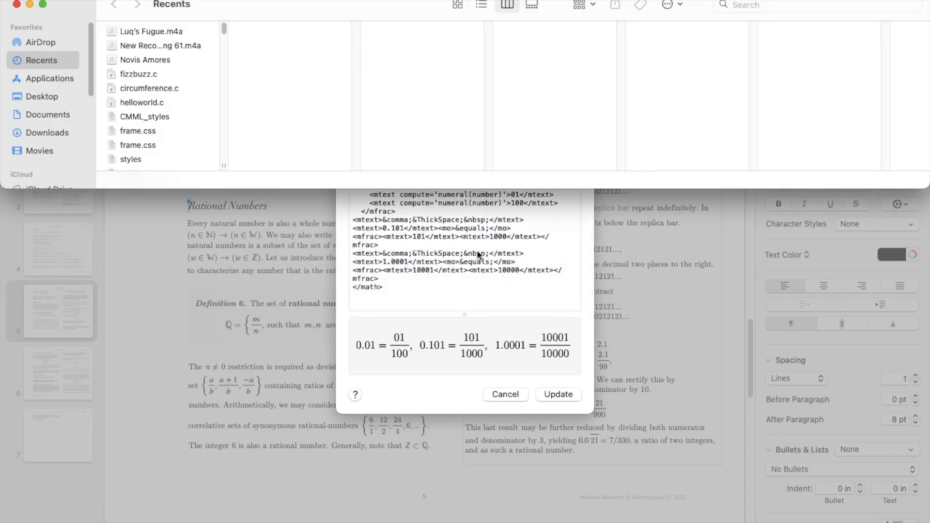
click(59, 112)
key(Down)
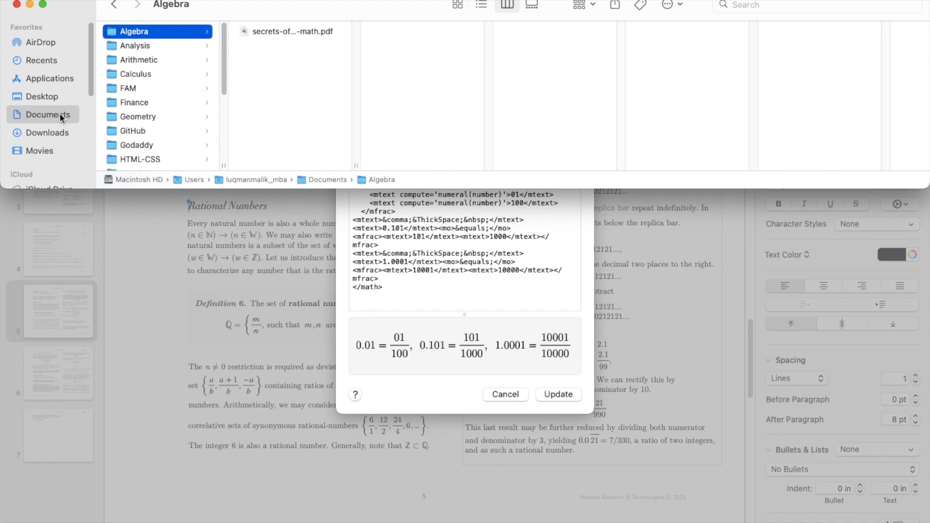
key(Down)
key(Down)
key(Down)
key(Down)
key(Down)
key(Down)
key(Down)
key(Right)
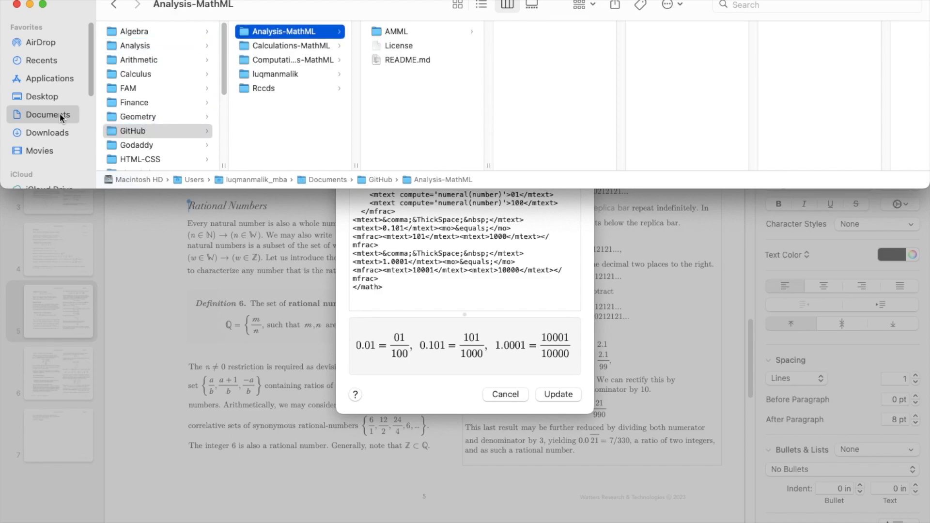
Step: Browse into Analysis-MathML's AMML folder and select index.html
key(Right)
key(Right)
key(Right)
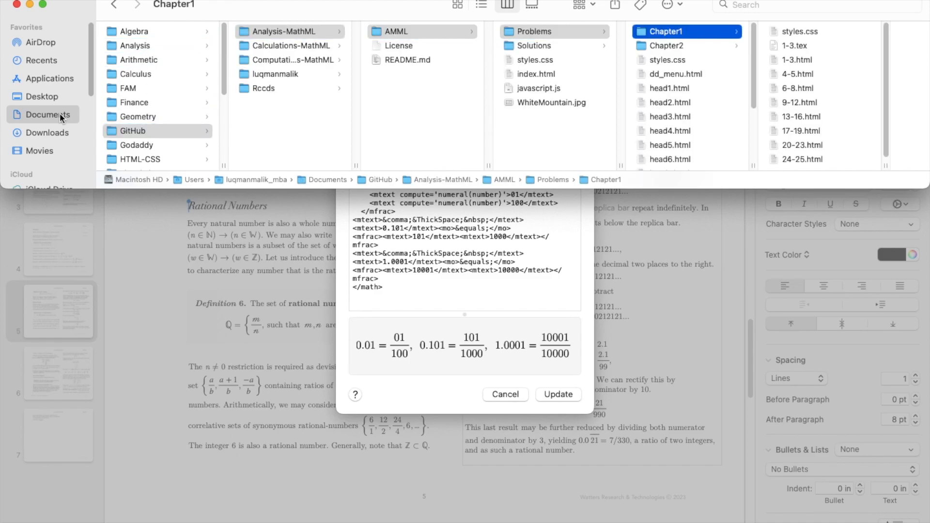
key(Left)
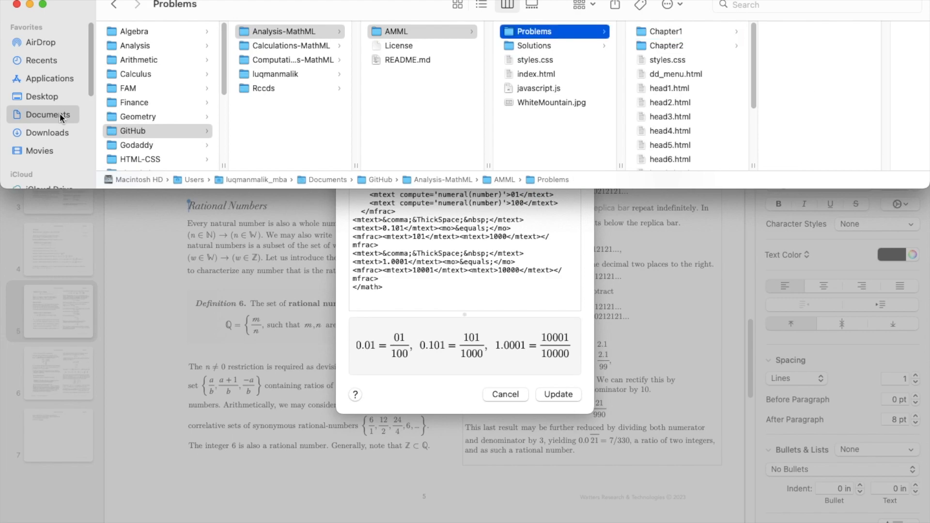
key(Down)
key(Down)
key(Down)
key(Down)
key(Up)
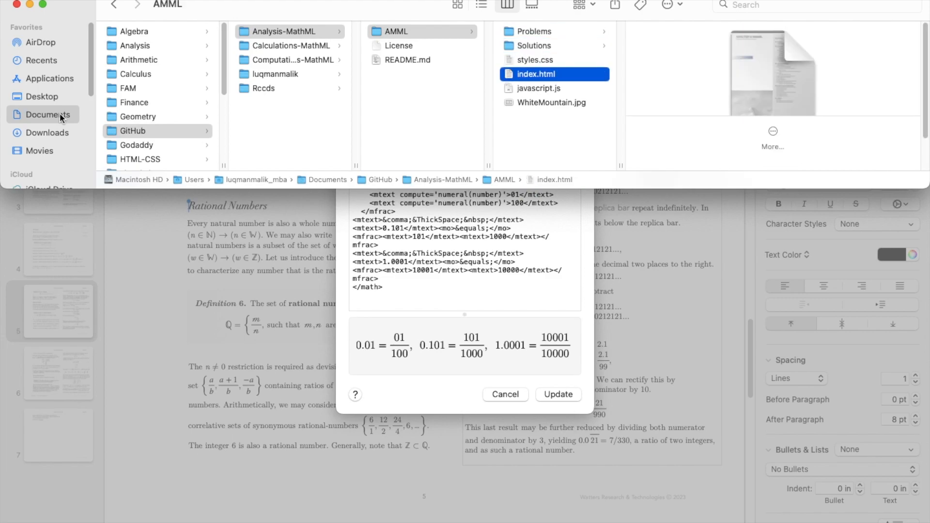
Step: Preview index.html, open it in Safari and look through the Prologue problems and solutions
key(space)
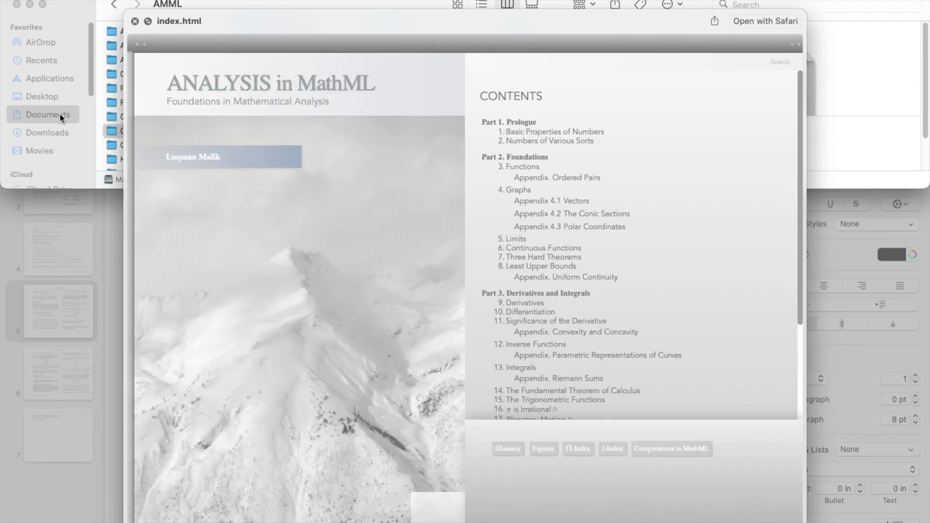
scroll(619, 199, down, 5)
scroll(618, 199, up, 5)
key(space)
key(super+o)
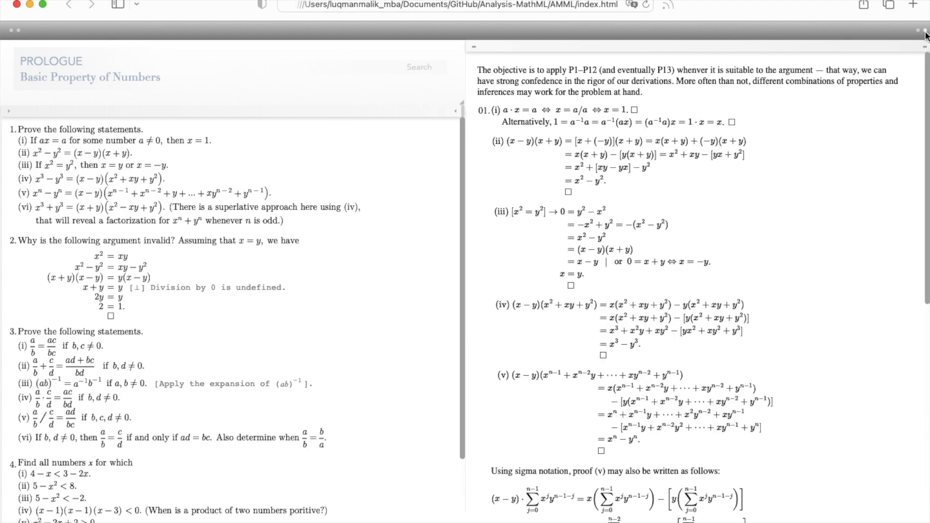
scroll(280, 330, down, 3)
scroll(280, 329, up, 3)
Step: Check in Finder which applications can open index.html, and close both the Safari page and the Finder window
key(super+Tab)
key(super+Tab)
key(super+shift+Tab)
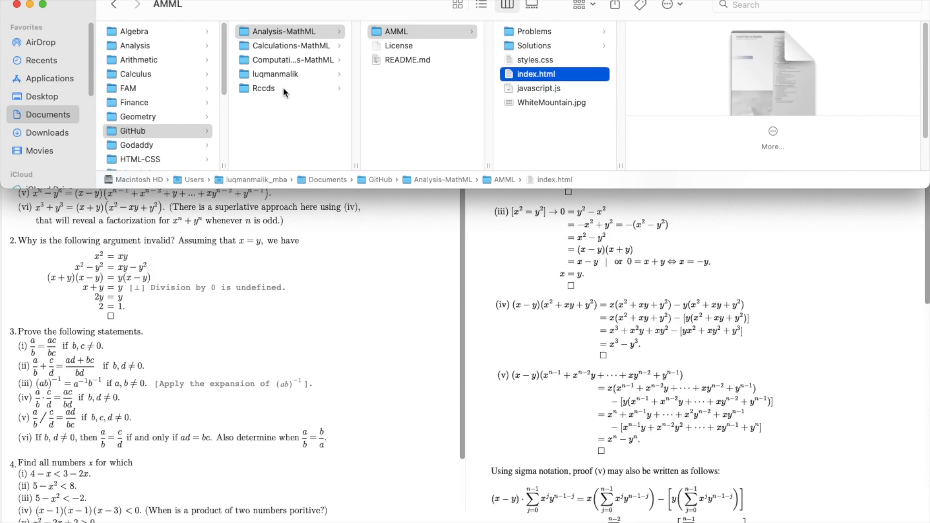
right_click(571, 78)
mouse_move(598, 98)
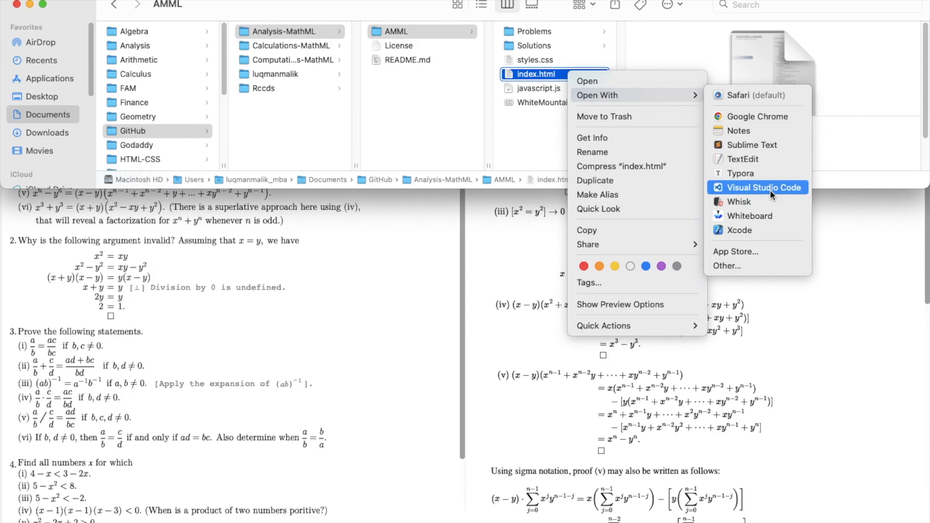
click(453, 256)
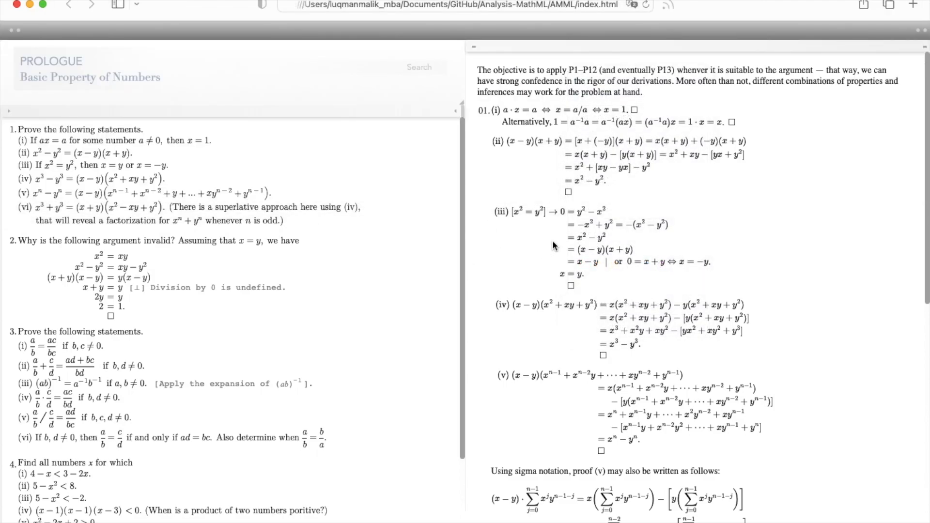
key(super+w)
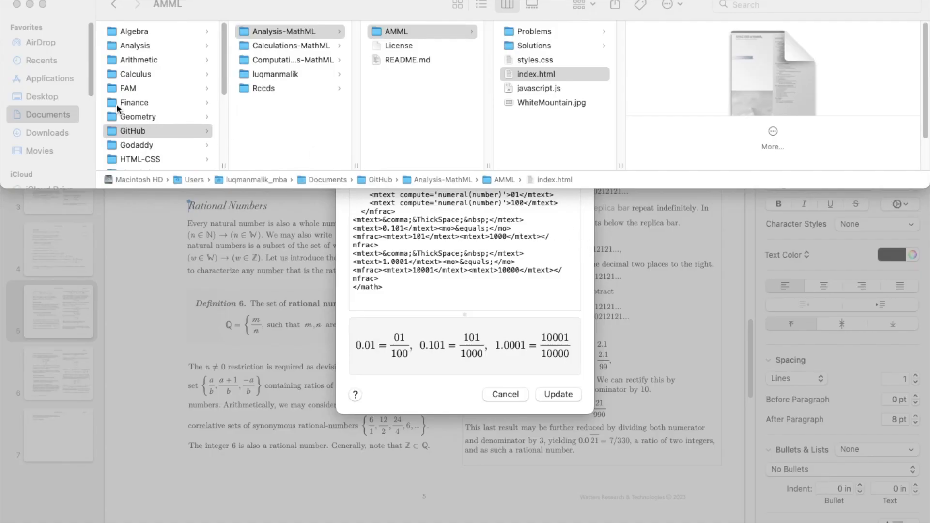
click(17, 4)
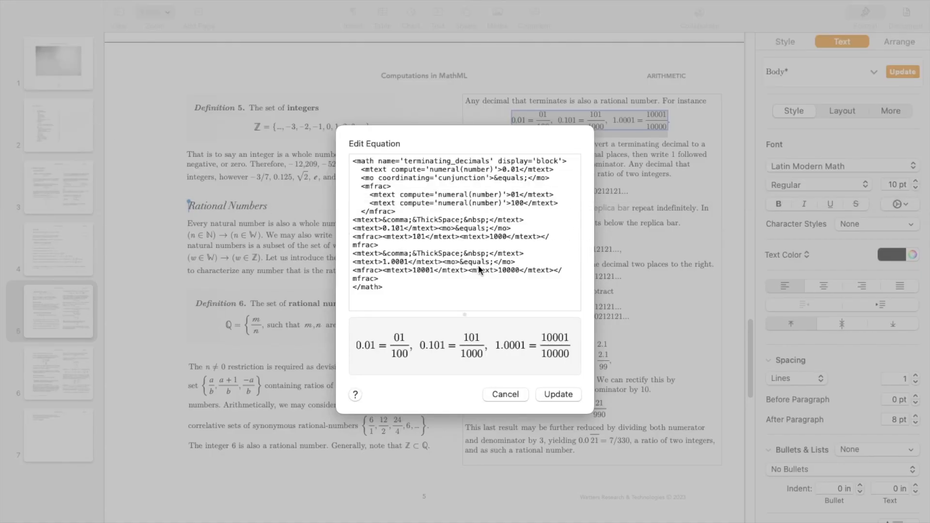
Step: Indent the first &comma;&ThickSpace;&nbsp; mtext line to match the closing mfrac tag above it
click(398, 211)
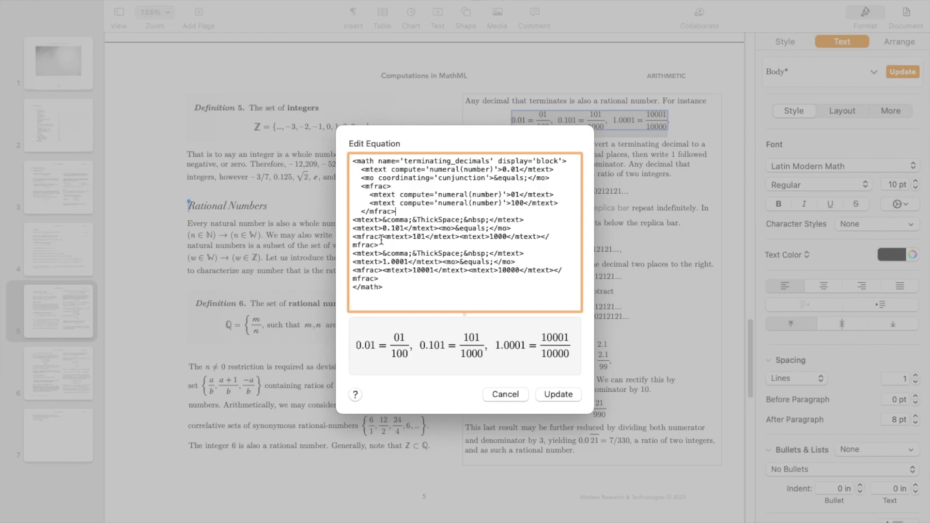
key(Down)
key(Left)
key(Left)
key(Left)
key(Left)
key(Left)
key(Left)
key(Left)
key(Left)
key(Left)
key(Left)
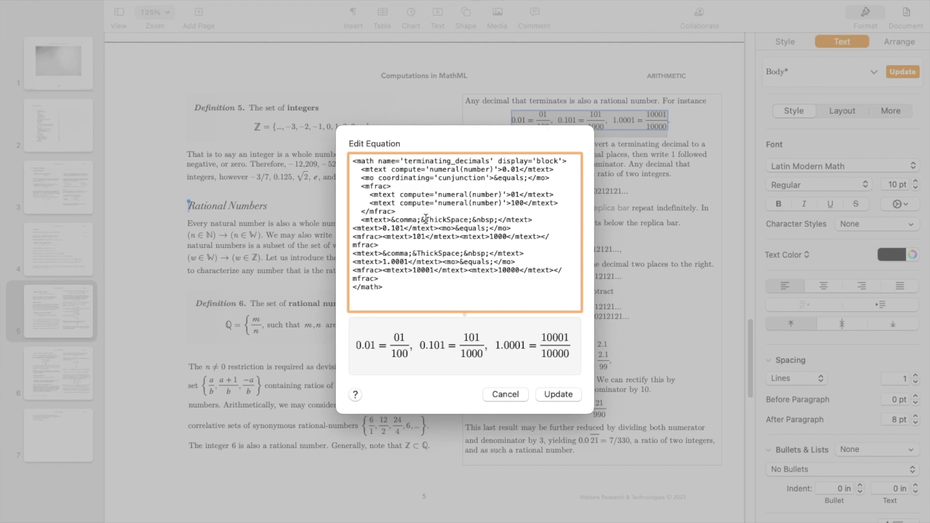
Step: Replace the ThickSpace entity in the first comma mtext with emsp and delete the &nbsp; entity after it
double_click(487, 220)
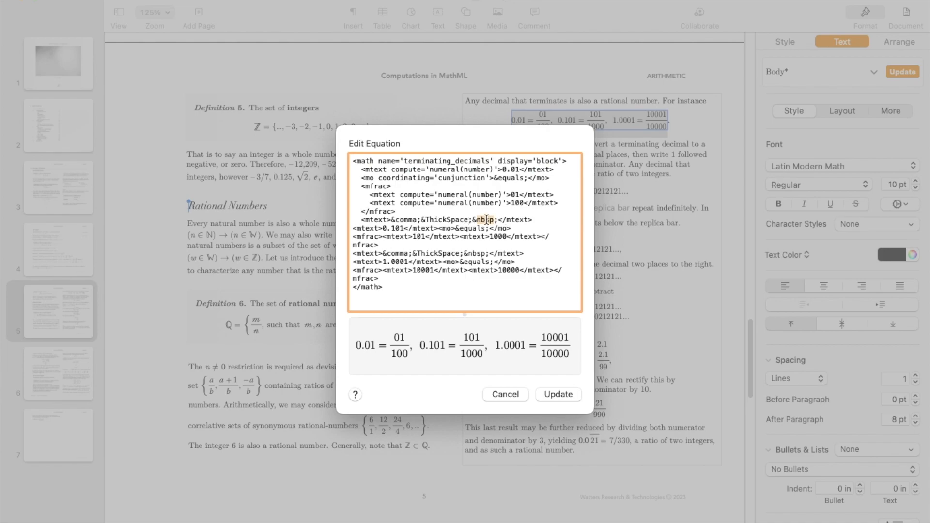
click(425, 220)
double_click(426, 220)
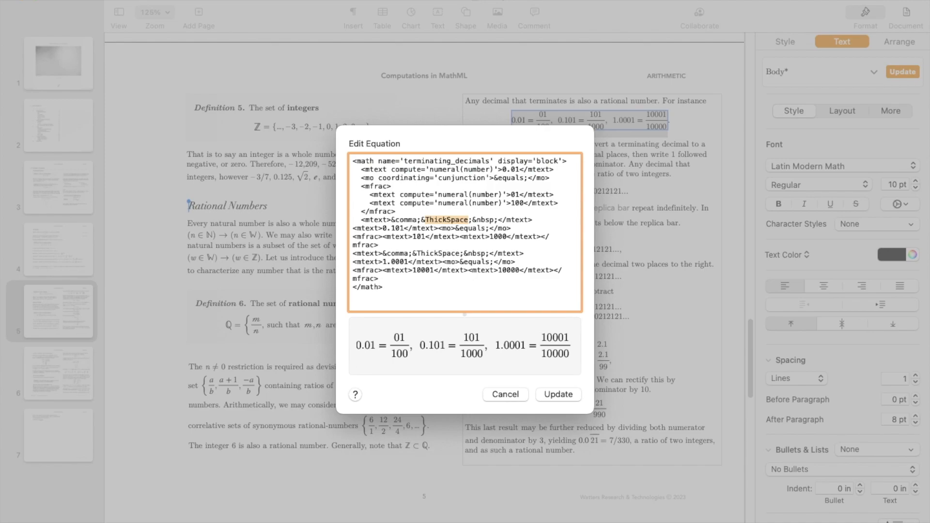
text(emsp)
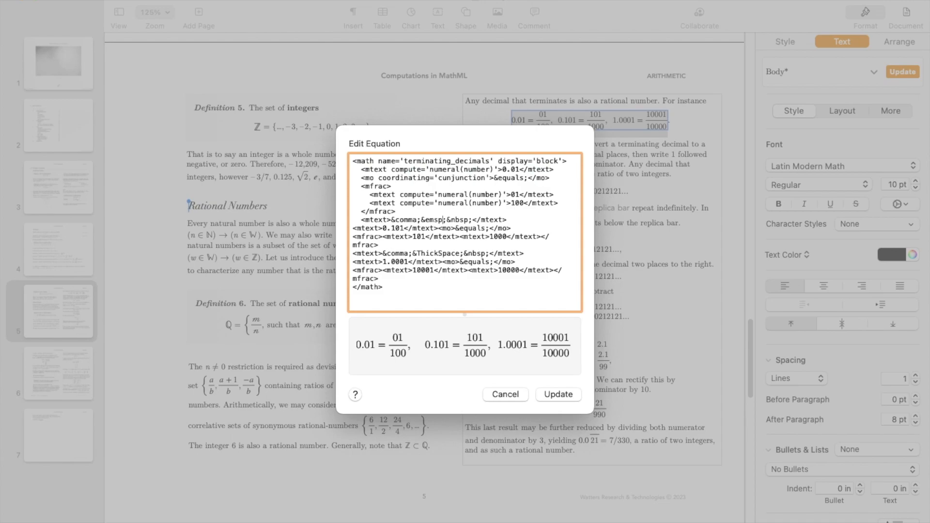
key(alt+shift+Right)
key(shift+Right)
key(BackSpace)
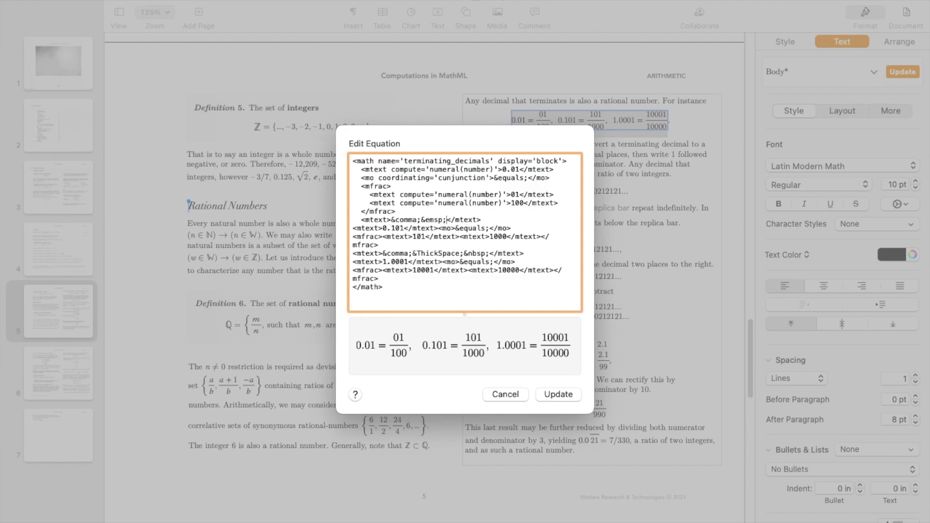
Step: Change the emsp entity in the first comma mtext to ensp and select the &comma;&ensp; content
click(435, 220)
key(BackSpace)
text(n)
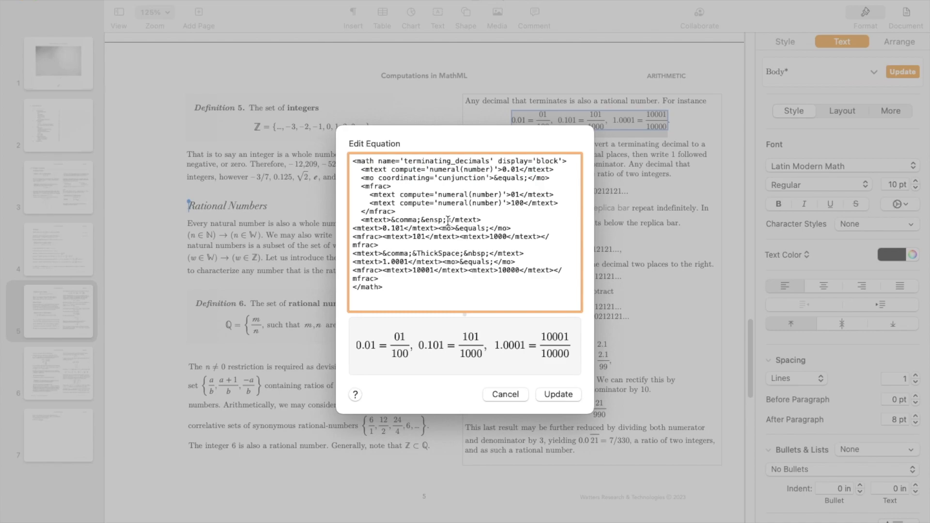
shift+click(447, 220)
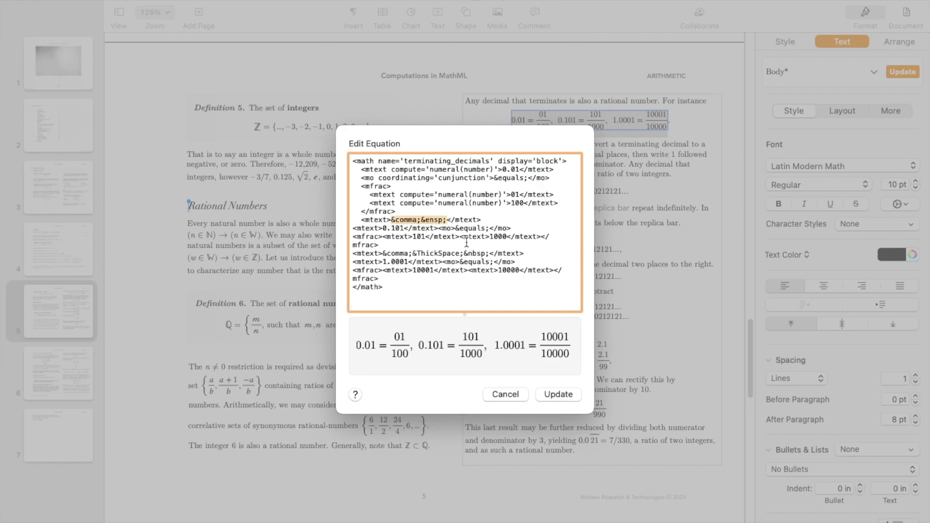
Step: Add the attribute seperator='true' to the mtext tag holding &comma;&ensp;
click(388, 219)
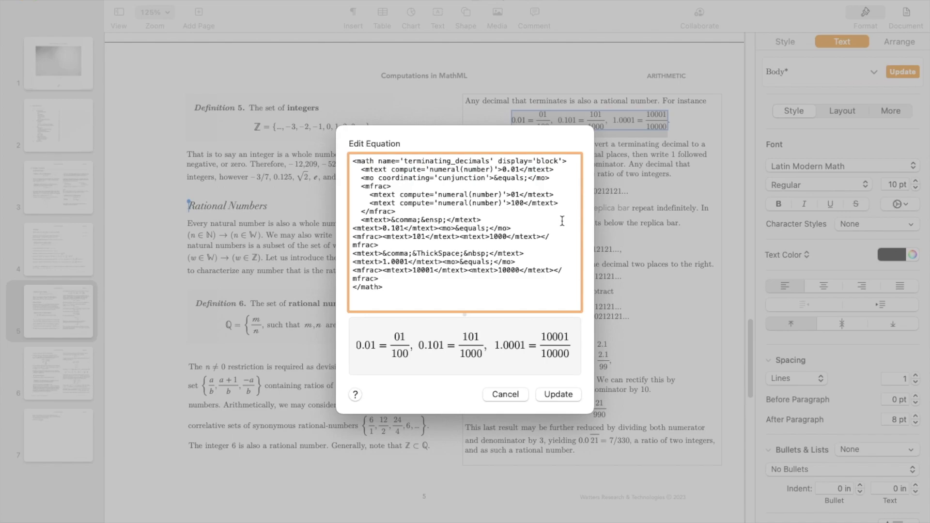
text(punc)
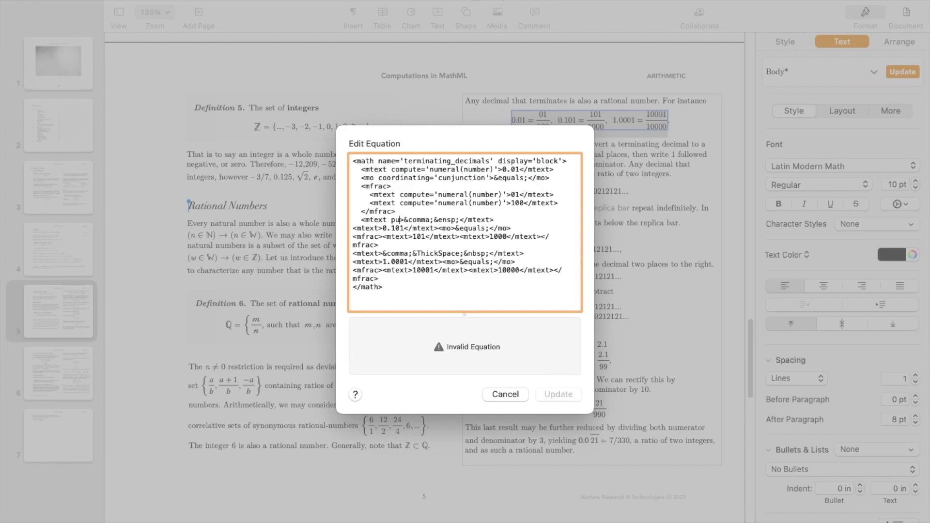
key(BackSpace)
key(BackSpace)
key(BackSpace)
key(BackSpace)
text(seperator)
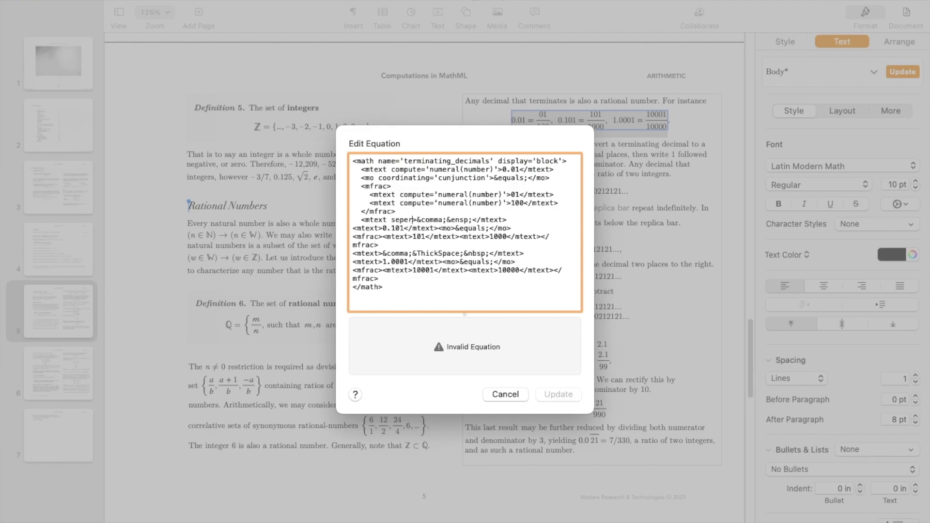
text(=>)
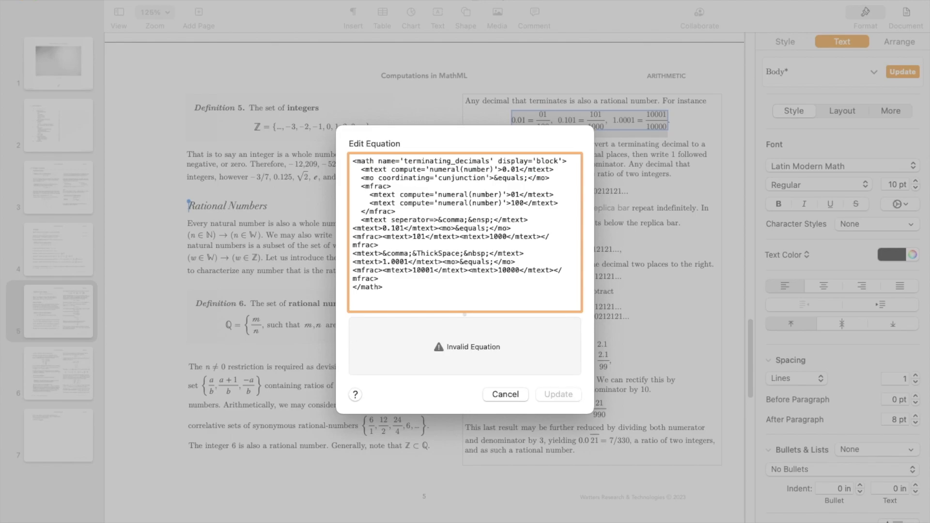
text('')
text(true)
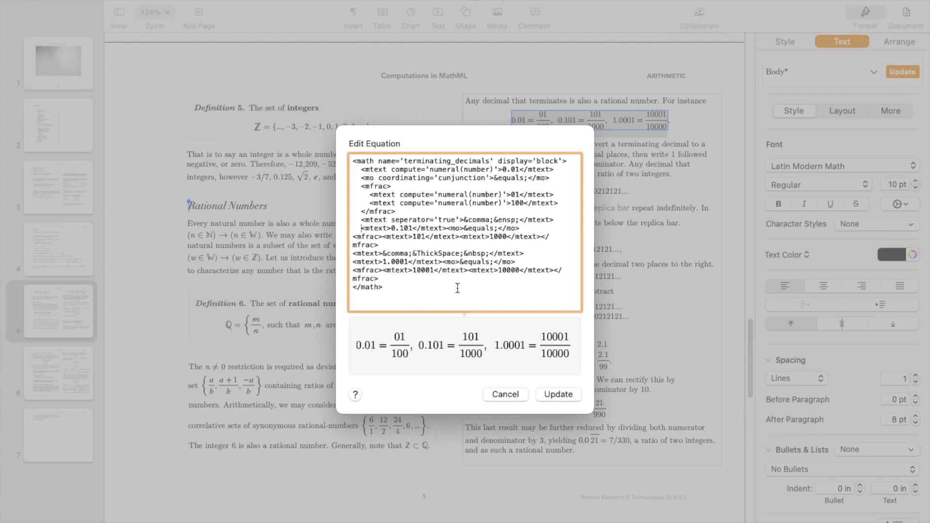
Step: Put the &equals; mo element after the 0.101 mtext on its own indented line
click(450, 228)
key(Return)
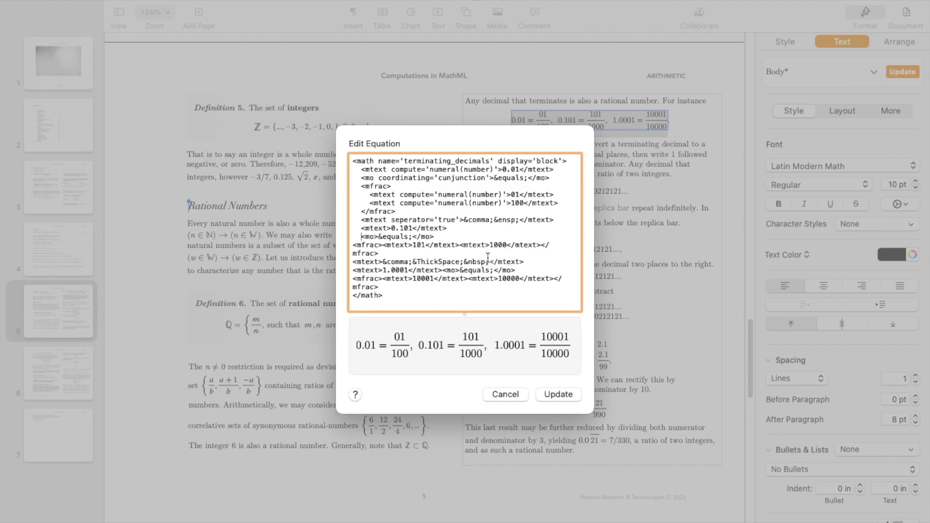
Step: Try mn tags instead of mtext around the number 0.101
click(388, 228)
double_click(379, 227)
text(mn)
double_click(419, 228)
text(mn)
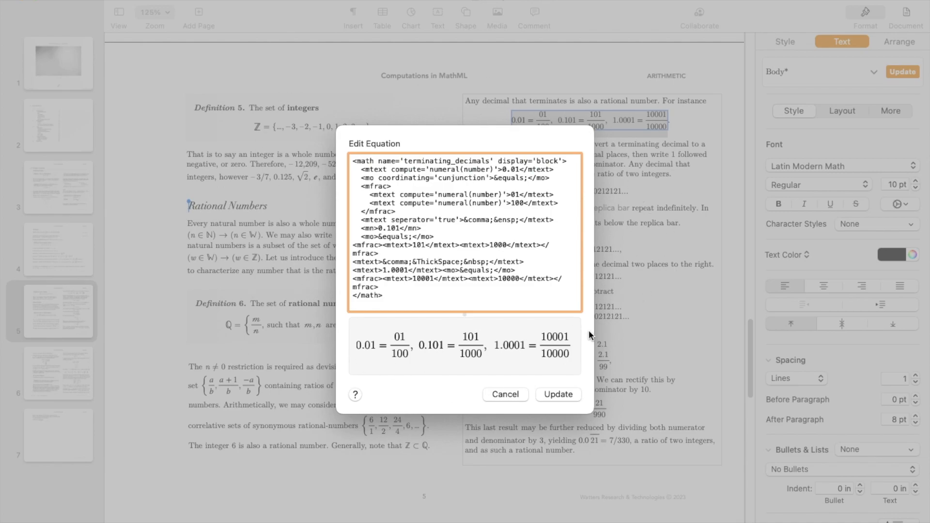
Step: Look up the installed Pages version in the About information, highlight the version number and close it
click(39, 1)
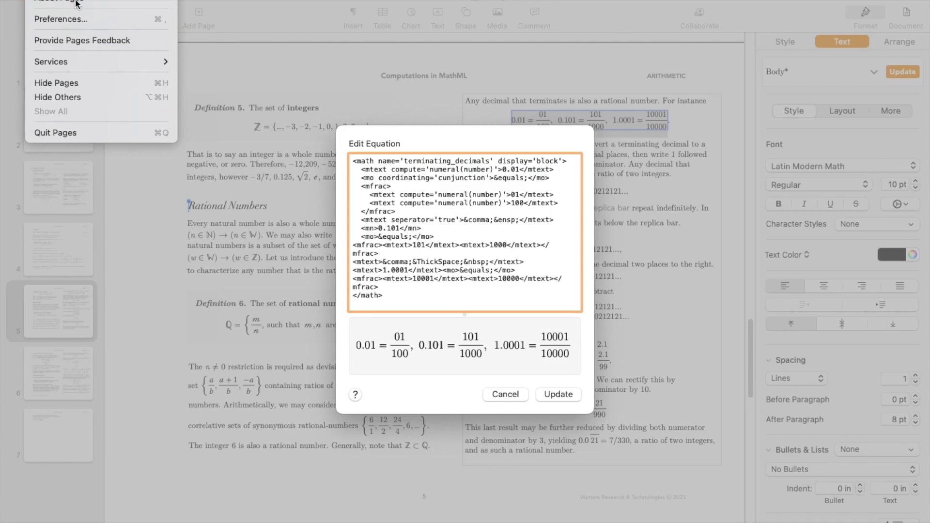
click(58, 5)
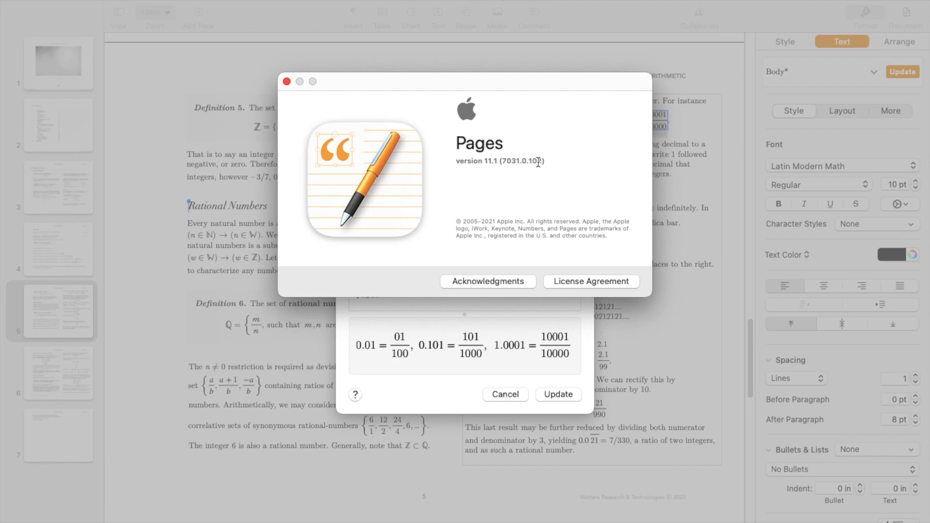
drag(506, 163, 544, 163)
drag(502, 161, 540, 159)
click(286, 81)
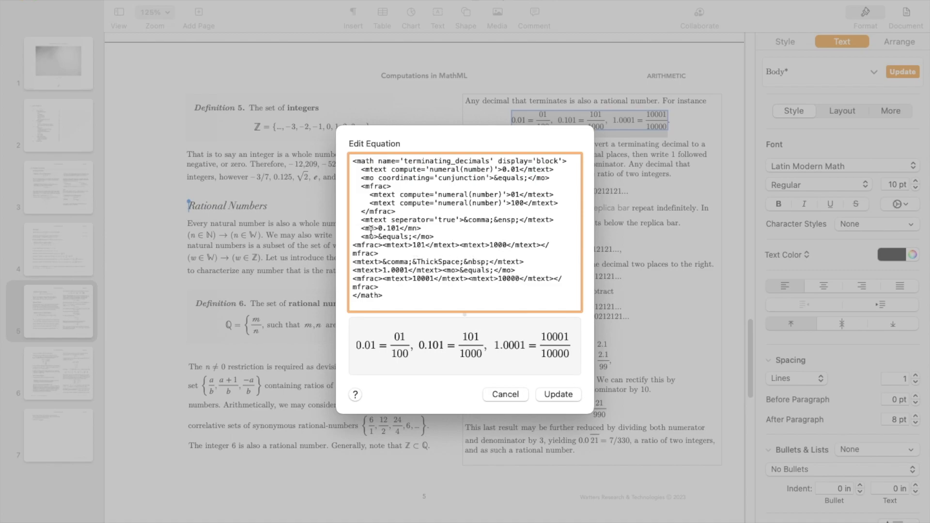
Step: Change the opening and closing mn tags around 0.101 to mtext
double_click(370, 229)
text(mtext)
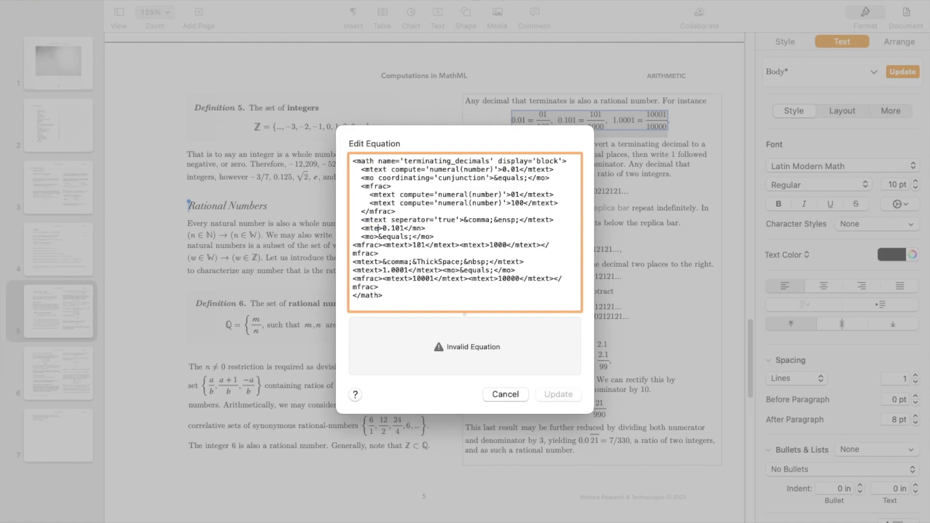
key(shift+Left)
key(shift+Left)
text(mtext)
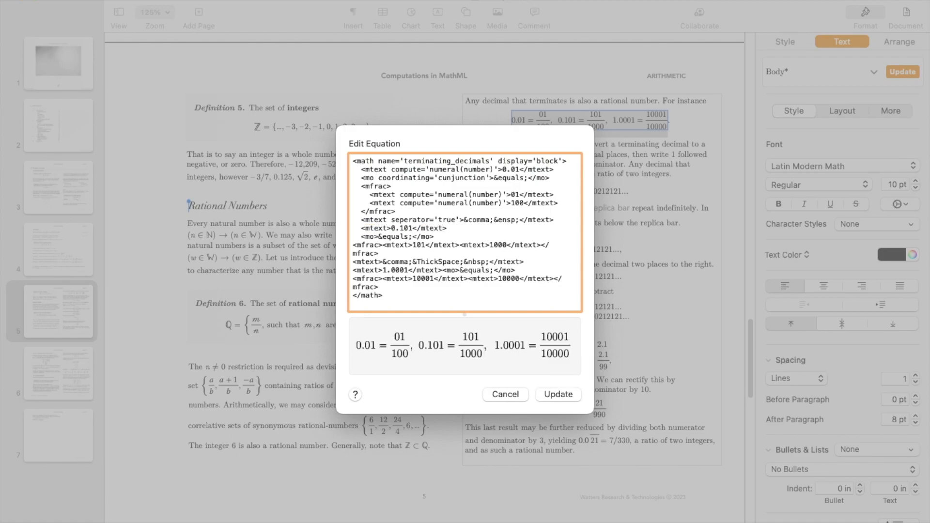
Step: Undo and redo the tag change around 0.101 repeatedly to compare the mn and mtext renderings in the preview
click(412, 228)
key(super+z)
key(super+z)
key(super+z)
key(super+z)
key(super+shift+z)
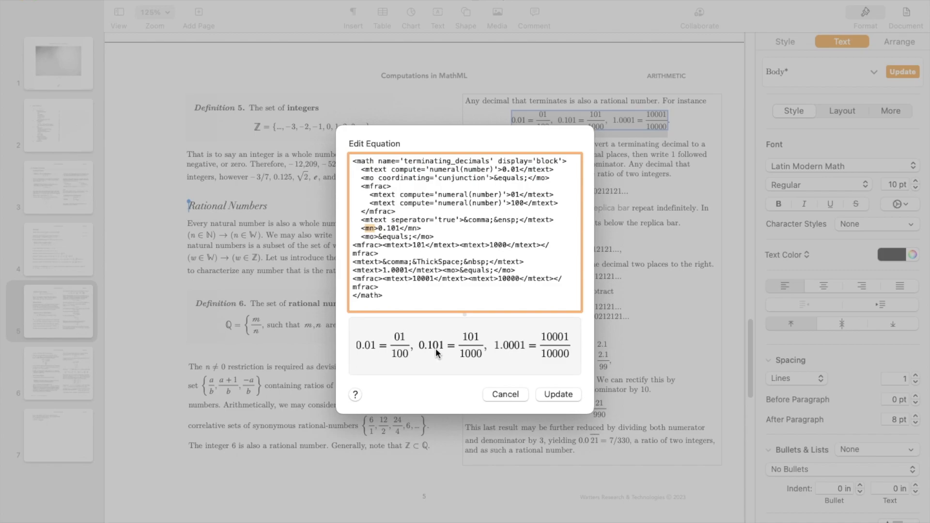
key(super+z)
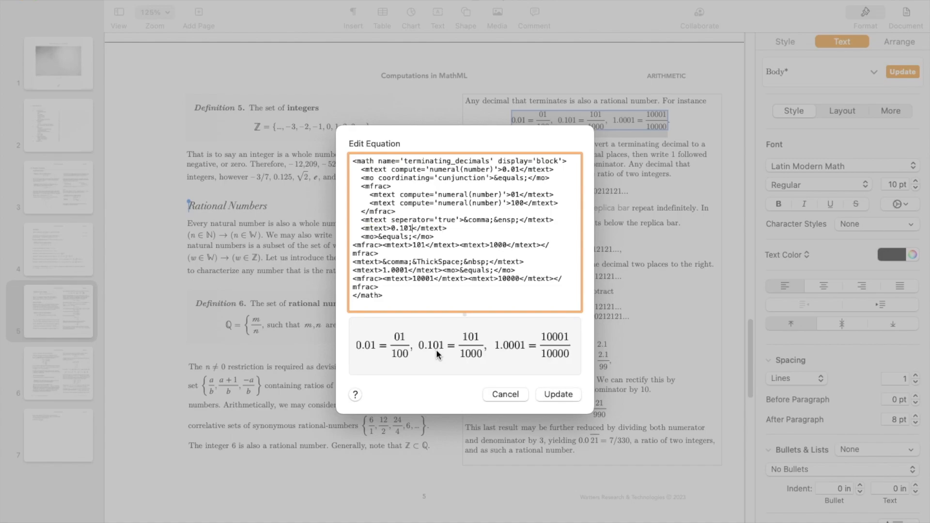
key(super+shift+z)
key(super+shift+z)
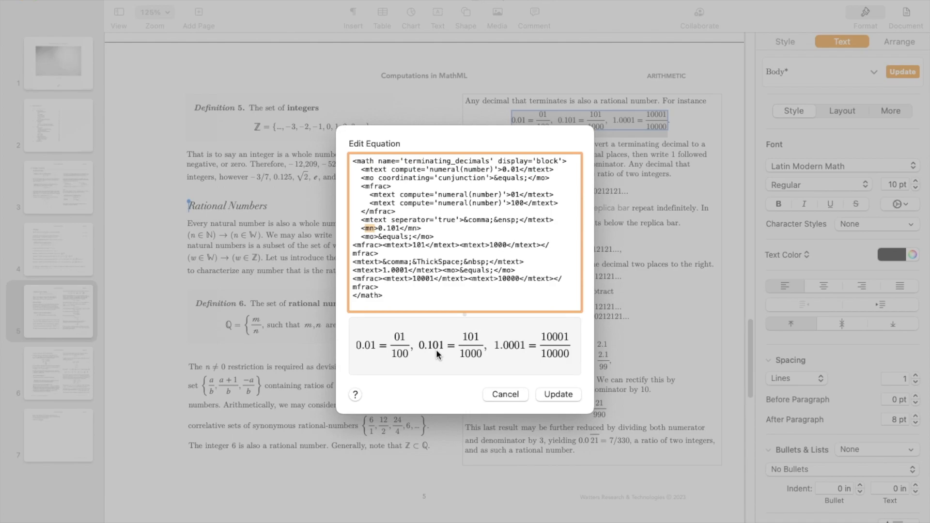
key(super+z)
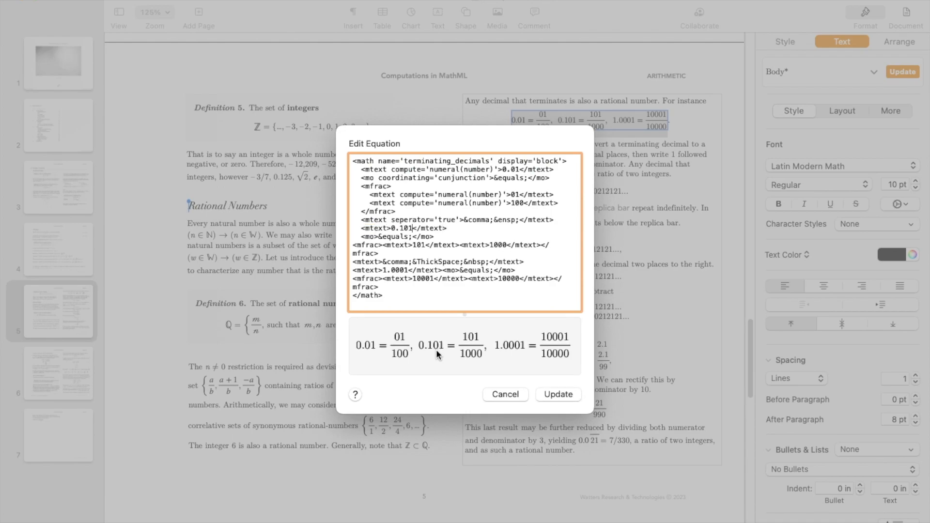
key(super+shift+z)
key(super+z)
Step: Copy the complete <mtext>0.101</mtext> element without its indentation
key(shift+Left)
key(Right)
key(super+Right)
key(super+shift+Left)
key(shift+Right)
key(shift+Right)
key(super+c)
Step: Undo back to the mn version of the 0.101 element and extend its number to 0.1012
key(Right)
key(super+z)
key(super+z)
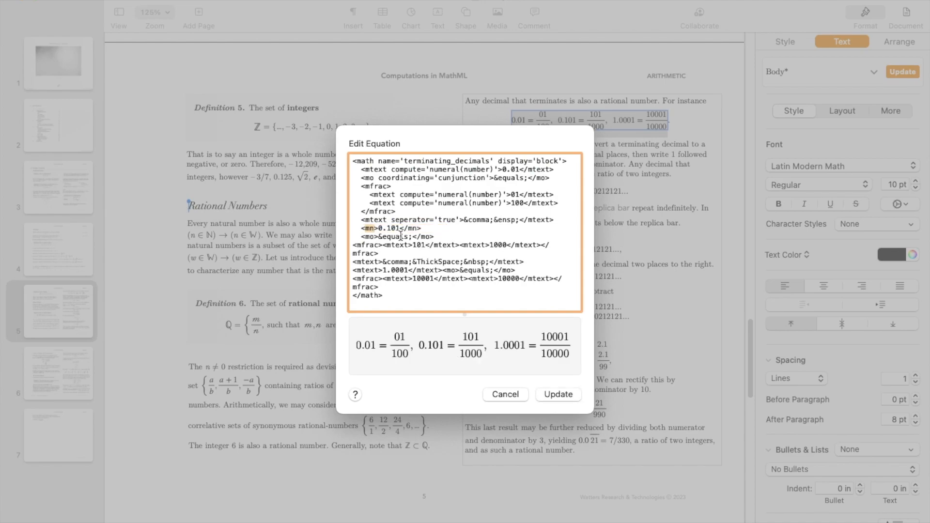
text(2)
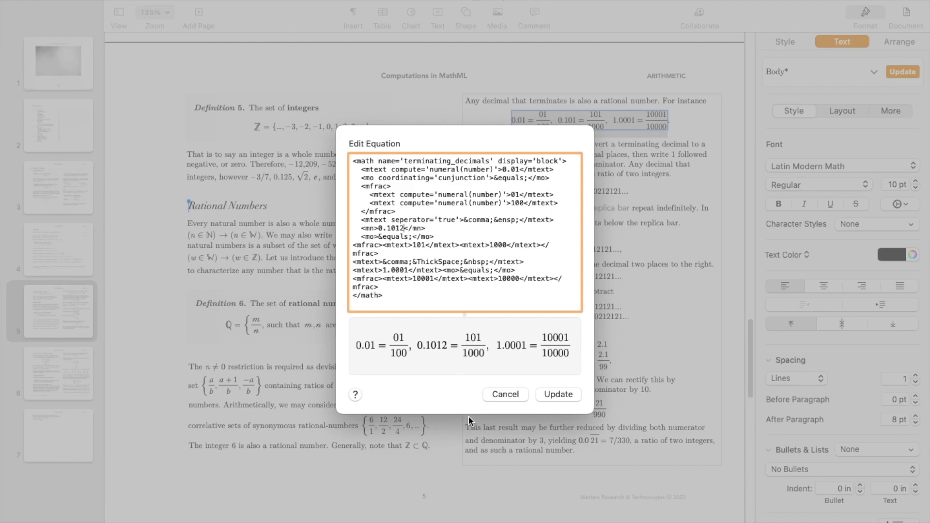
Step: Resize the Edit Equation dialog and its code area so the whole MathML source fits without scrolling
drag(468, 415, 471, 471)
drag(467, 345, 465, 302)
drag(452, 482, 453, 410)
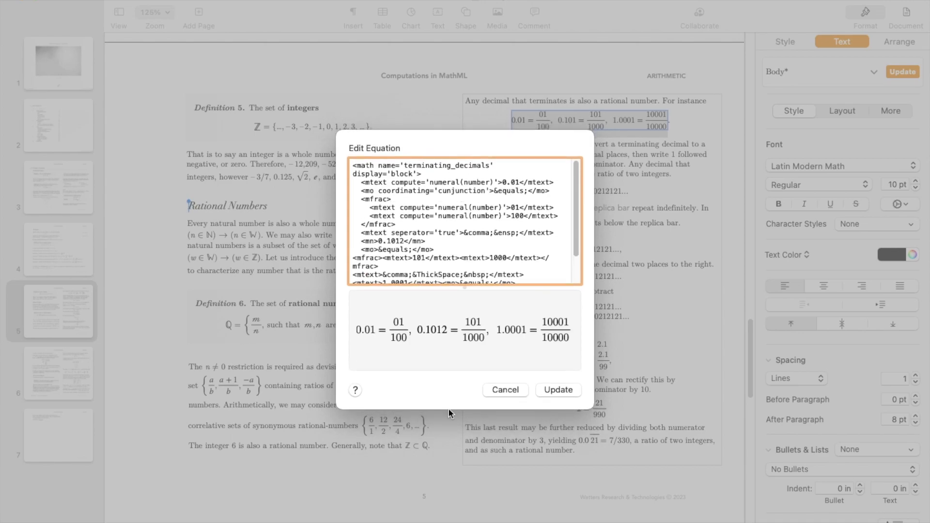
scroll(429, 266, down, 1)
drag(471, 287, 471, 308)
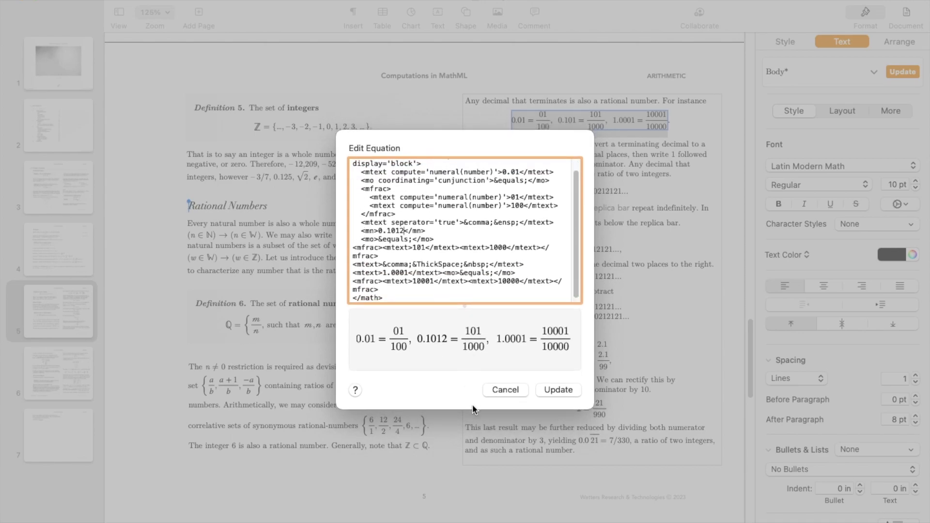
drag(473, 410, 478, 431)
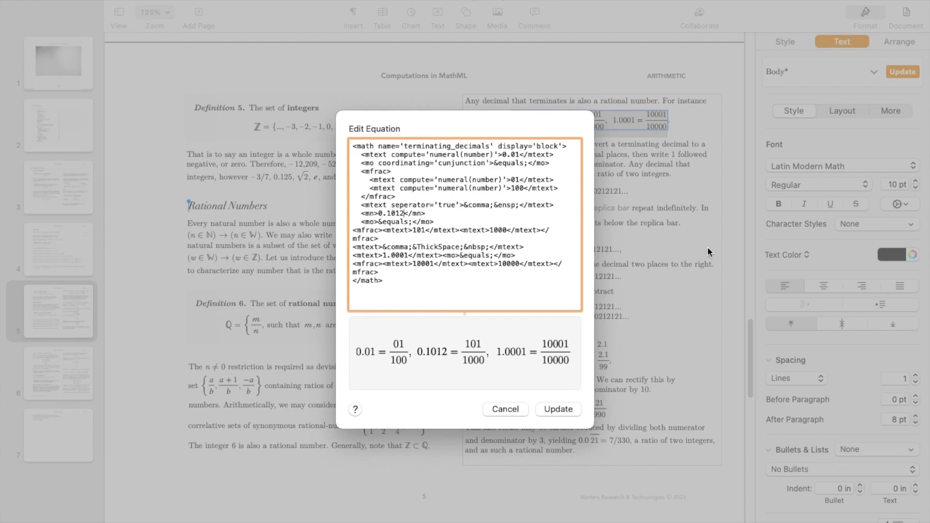
Step: Replace the <mn>0.1012</mn> element with the copied <mtext>0.101</mtext> element
key(shift+super+Left)
key(shift+Right)
key(shift+Right)
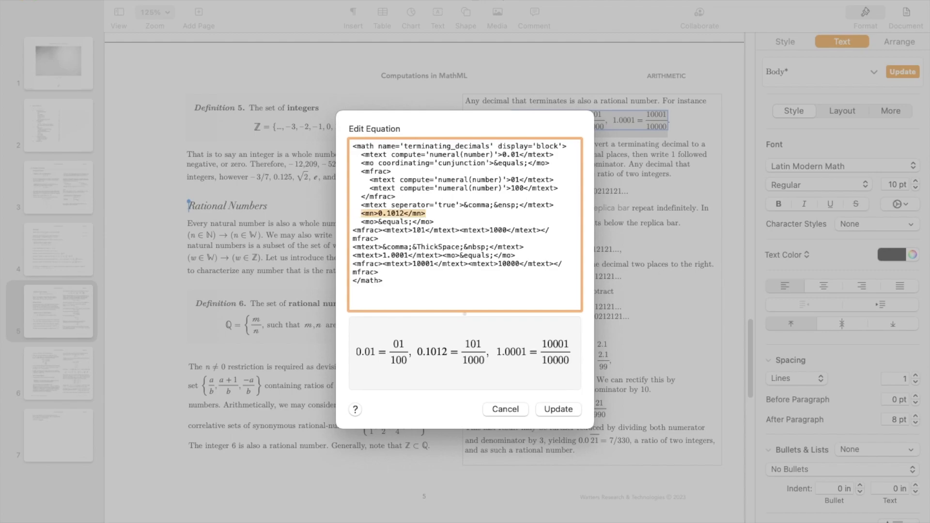
key(super+v)
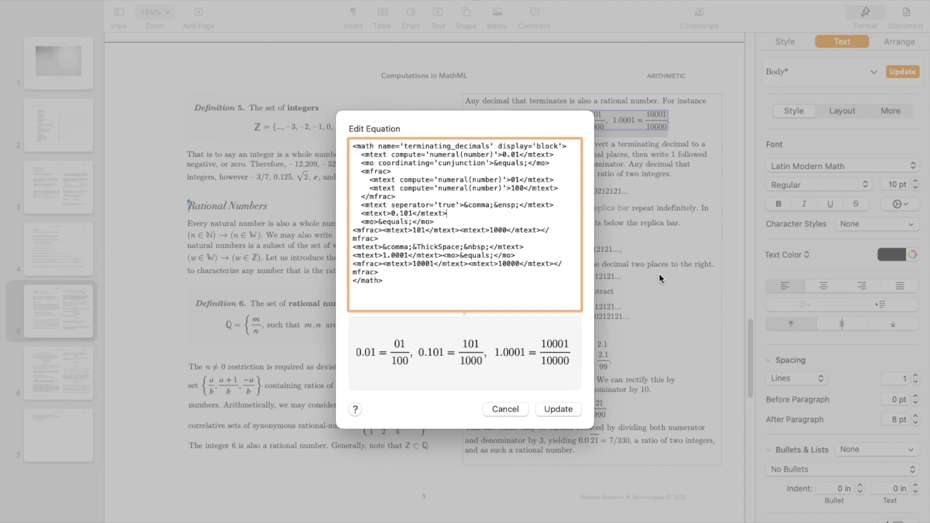
Step: Append a 2 to 0.101 inside the mtext element to compare the preview, and remove it again
click(413, 214)
text(2)
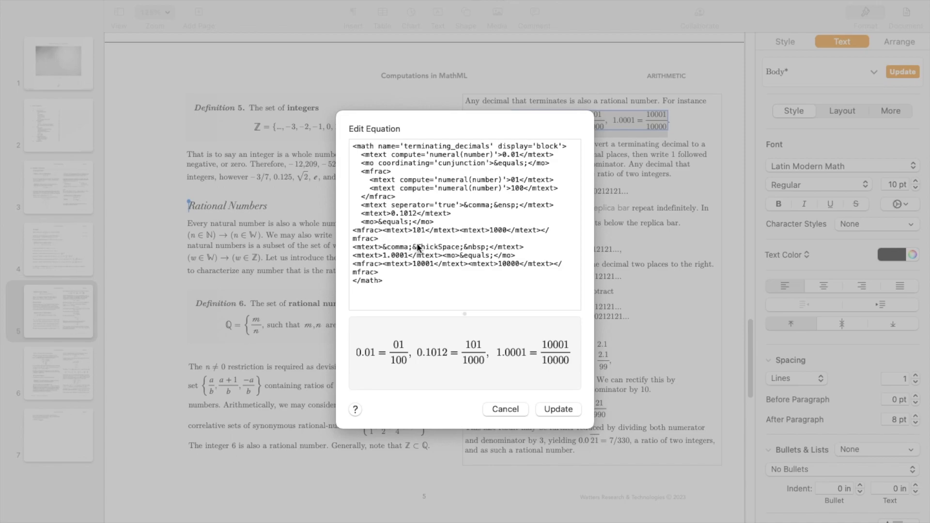
click(429, 236)
key(BackSpace)
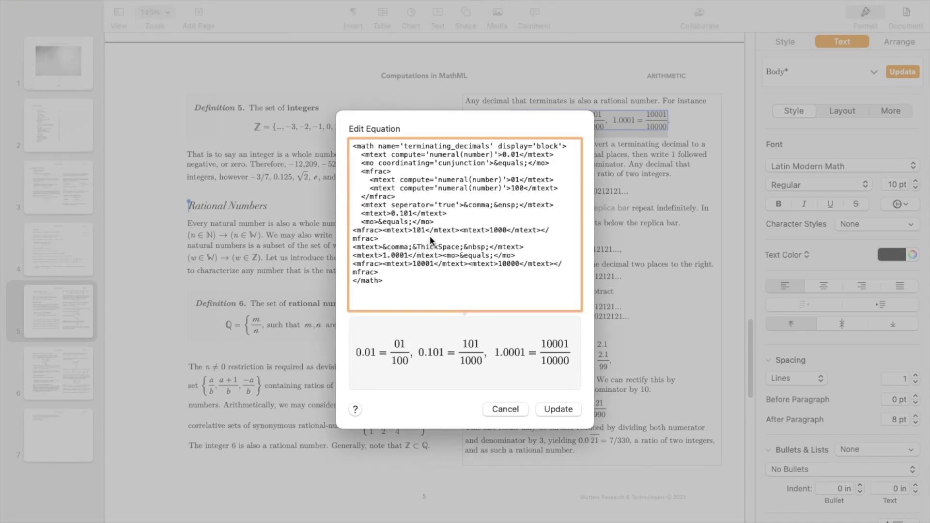
Step: Add the attribute compute='numeral(number)' to the 0.101 mtext tag
click(386, 216)
text(compute)
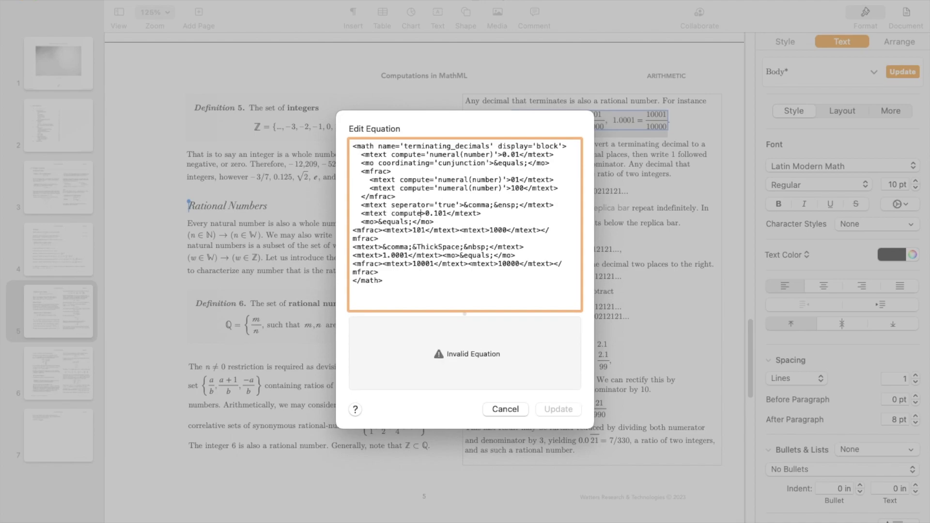
text(=)
text('')
text(numeral()
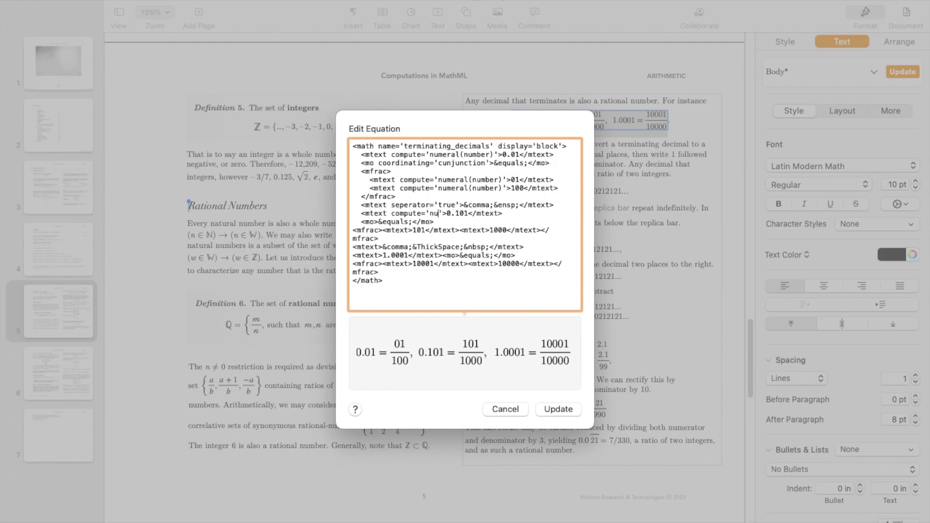
text())
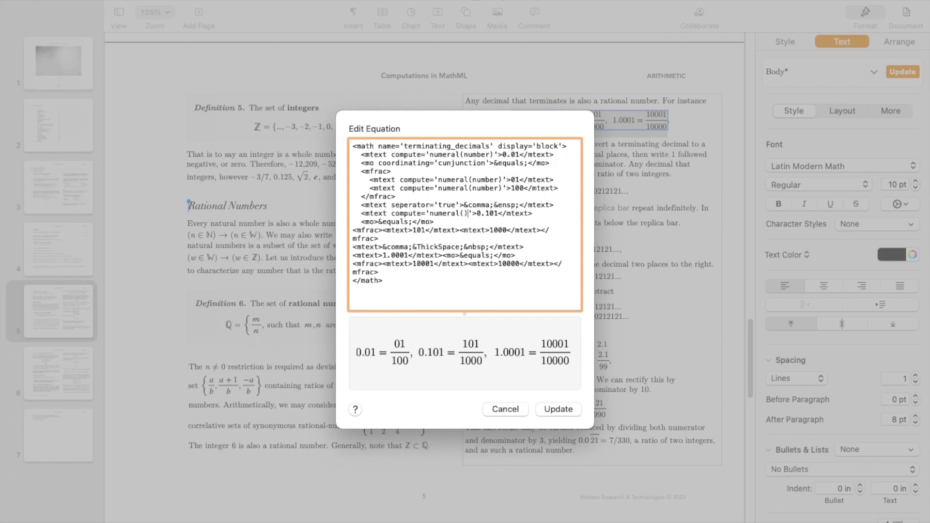
text(number)
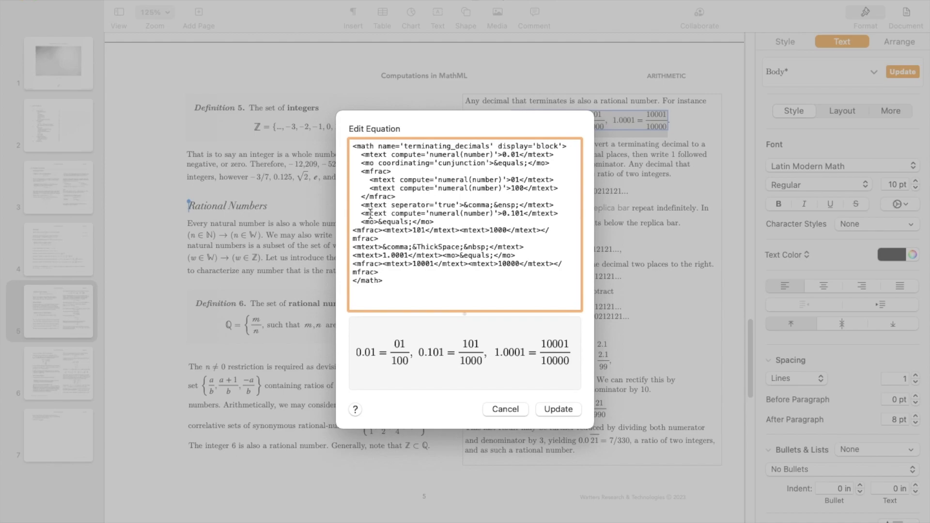
double_click(410, 204)
key(shift+Right)
key(shift+Right)
key(shift+Right)
key(shift+Right)
key(shift+Right)
key(shift+Right)
key(shift+Right)
key(shift+Right)
key(shift+Left)
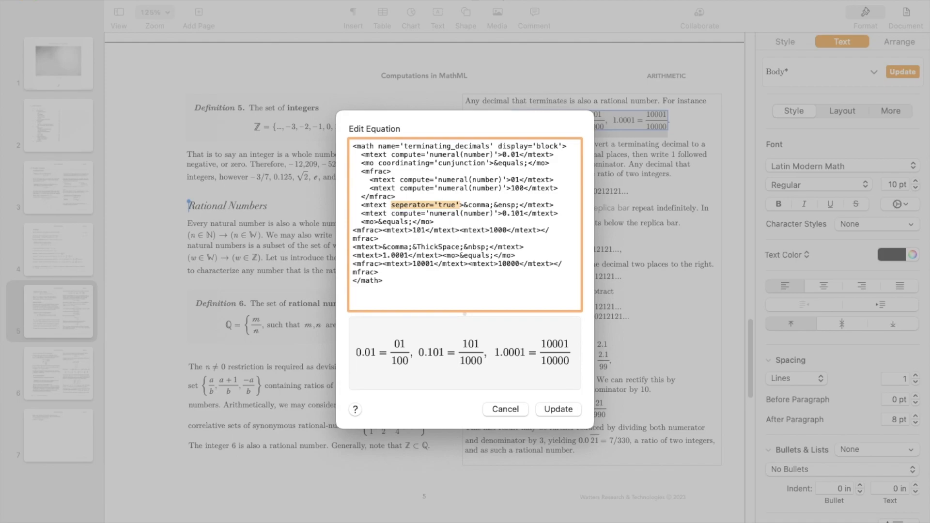
Step: Copy the coordinating='cunjunction' attribute from the first <mo> tag into the <mo> tag after 0.101
double_click(393, 162)
key(shift+Right)
key(shift+Right)
key(shift+Right)
key(shift+Right)
key(shift+Right)
key(shift+Right)
key(shift+Right)
key(shift+Right)
key(shift+Right)
key(shift+Right)
key(shift+Right)
key(shift+Right)
key(shift+Right)
key(shift+Right)
key(shift+Right)
key(shift+Left)
key(super+c)
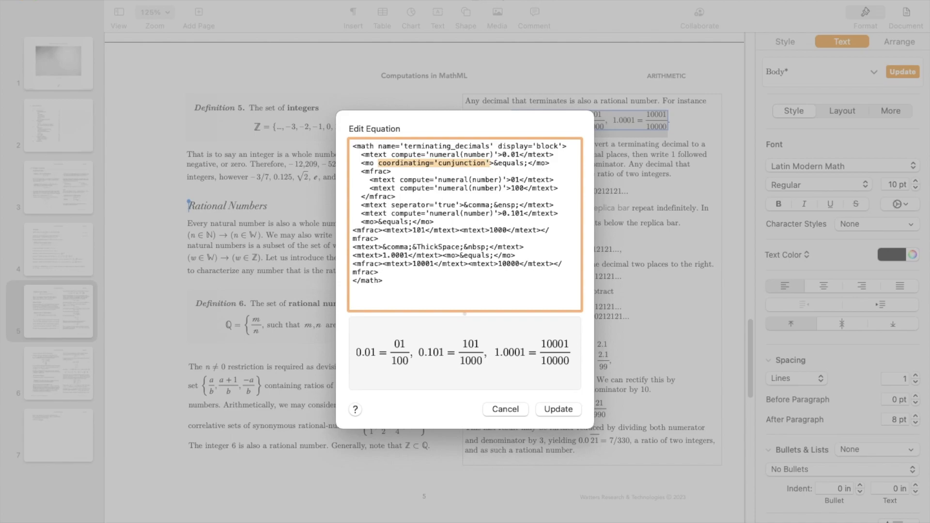
key(Left)
key(Down)
key(Down)
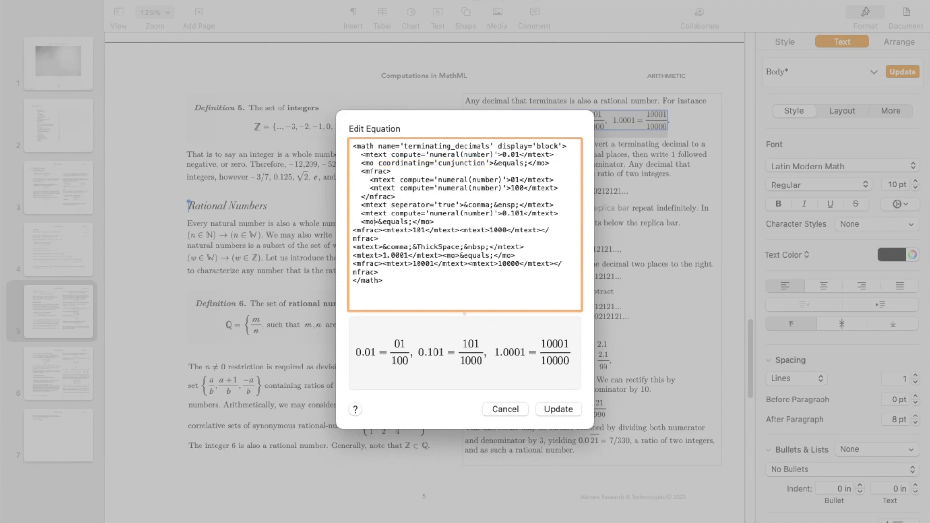
key(super+v)
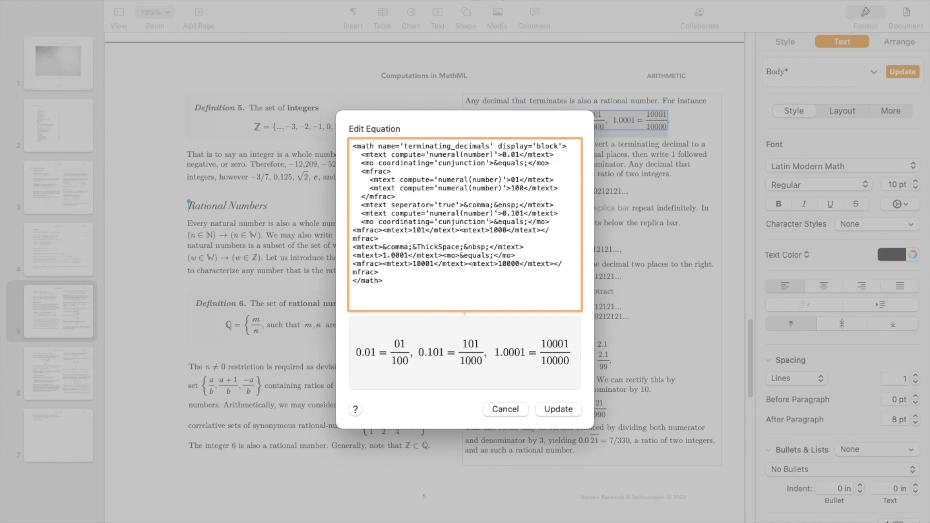
Step: Break the line after the second <mfrac> tag and indent the source lines from there through the third <mfrac>
drag(375, 231, 378, 231)
click(377, 230)
key(Return)
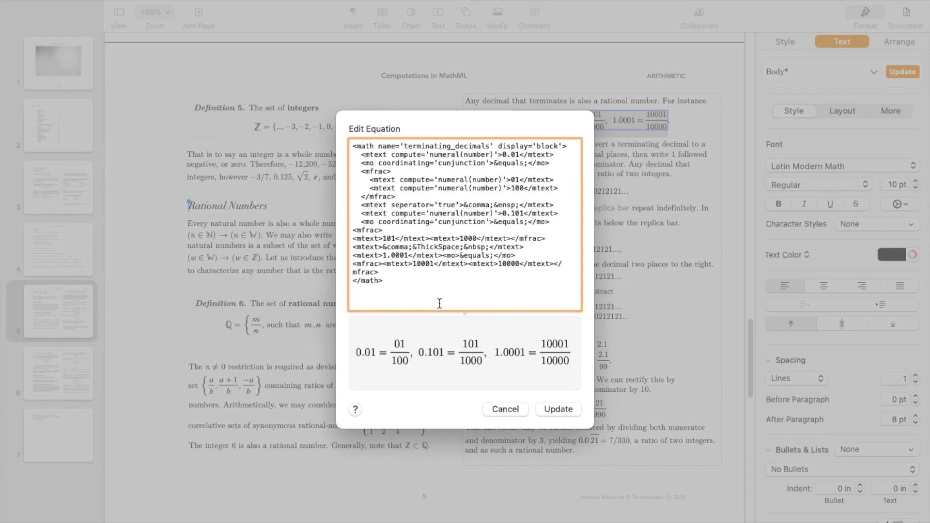
key(Up)
key(Down)
key(Left)
key(Left)
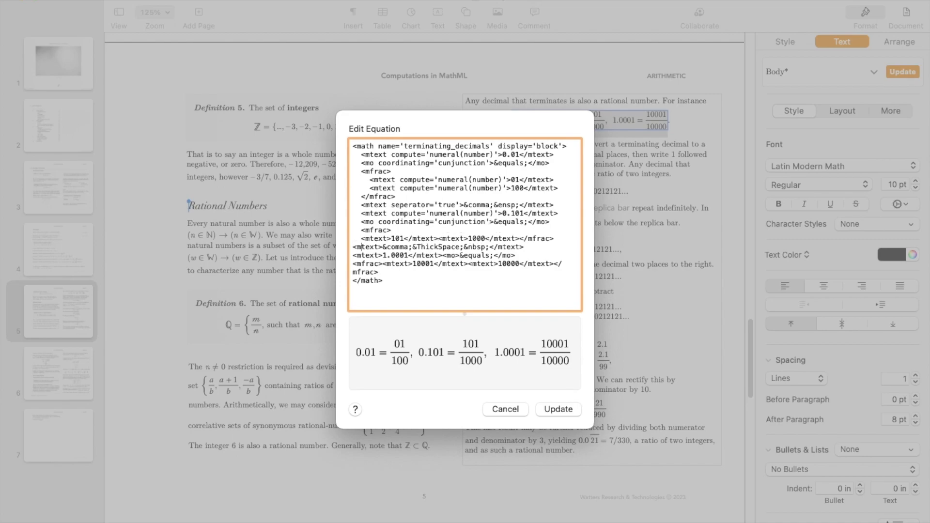
key(Down)
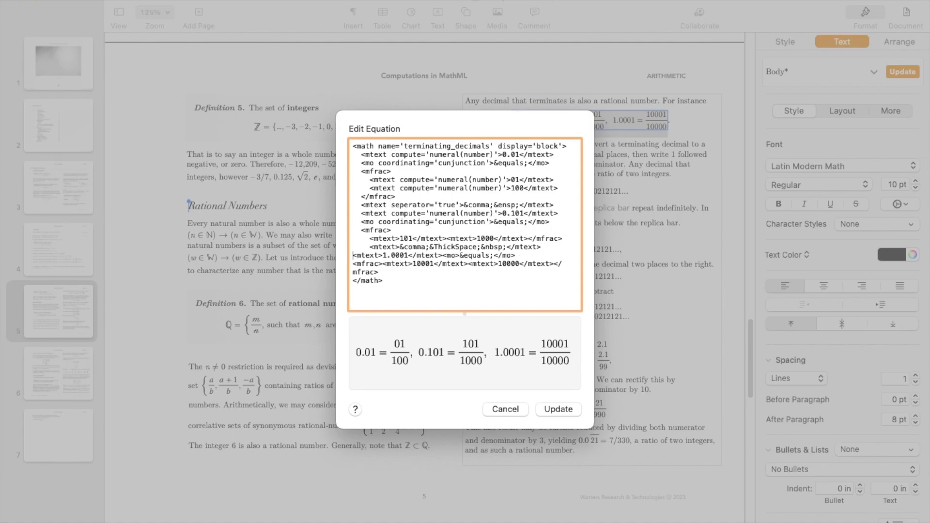
key(Down)
key(Left)
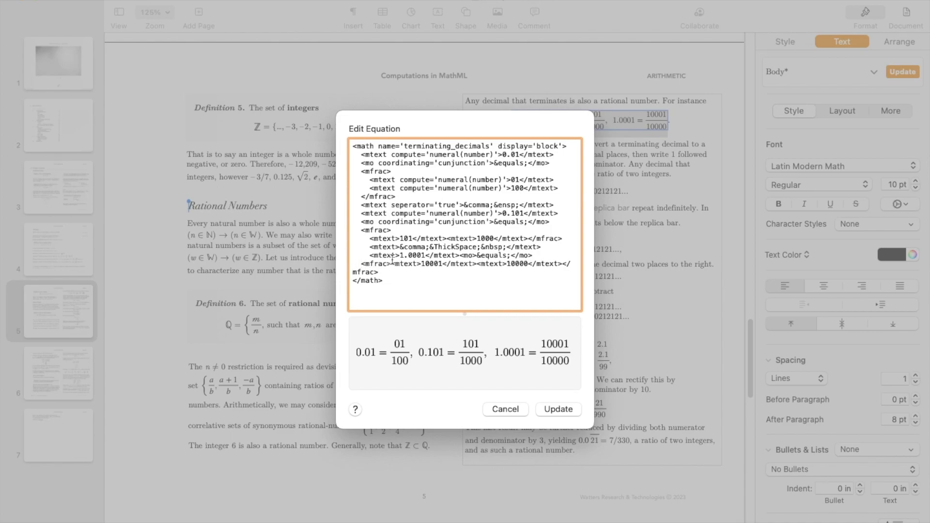
Step: Put the third fraction's 10001 and 10000 mtext elements and its closing </mfrac> tag on separate indented lines
key(Return)
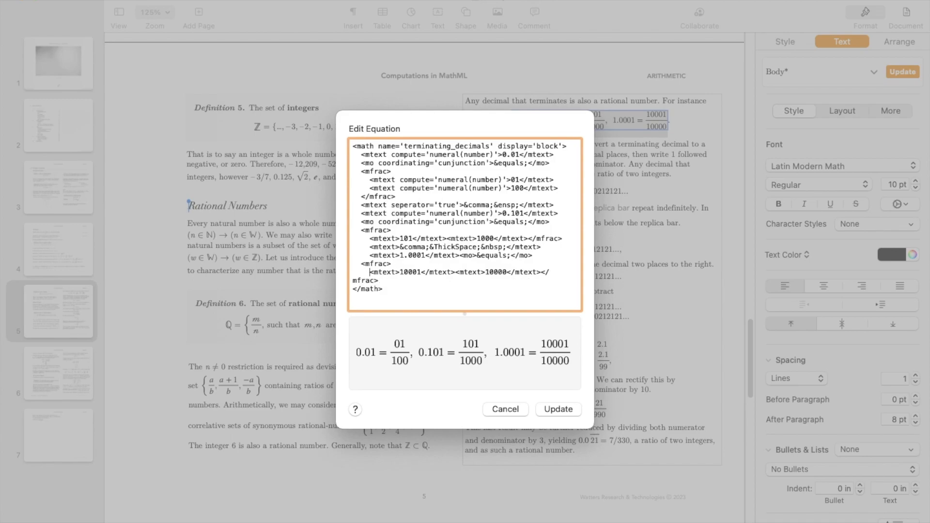
click(456, 272)
key(Return)
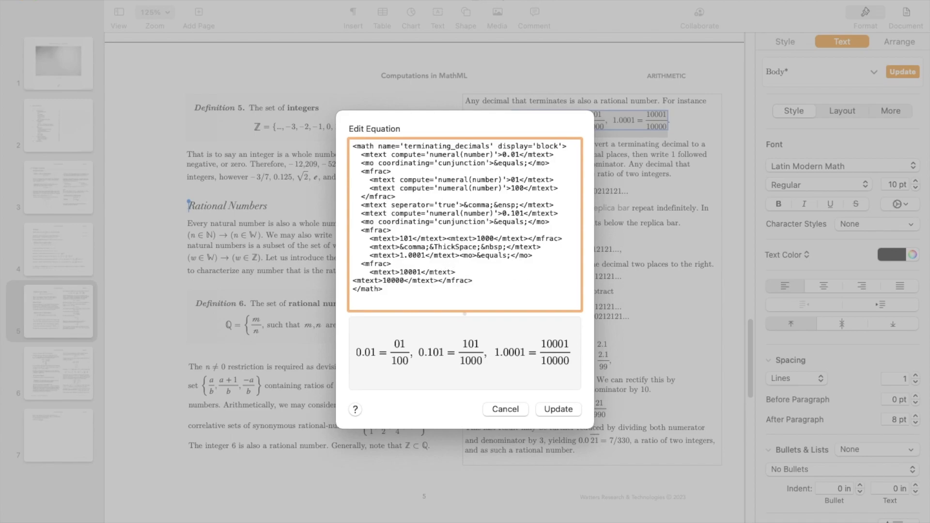
click(455, 281)
key(Return)
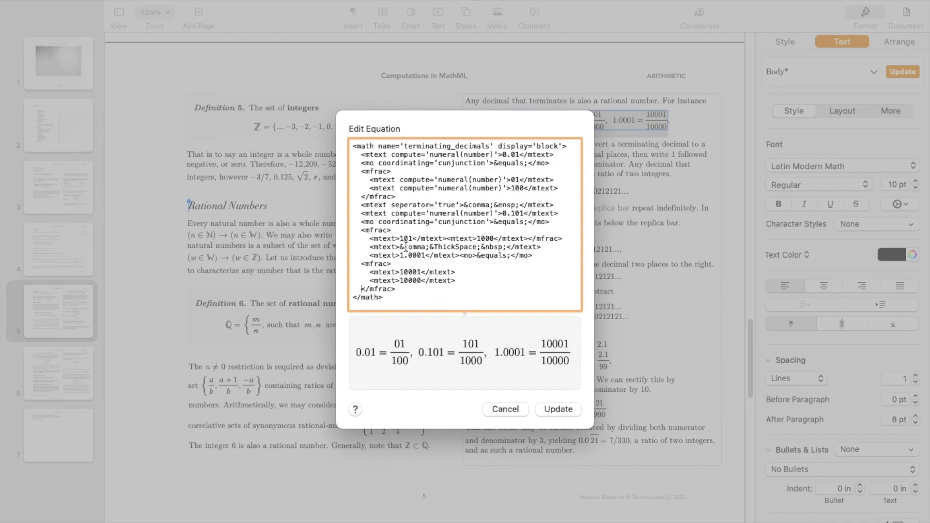
Step: Add the attribute display='inline' to the first <mfrac> tag
click(388, 172)
text(displ)
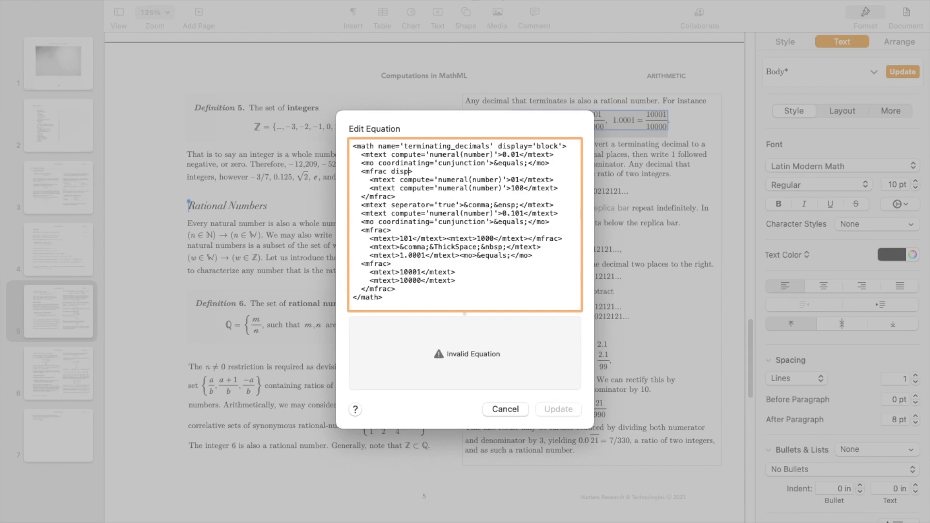
text(ay='inline'>)
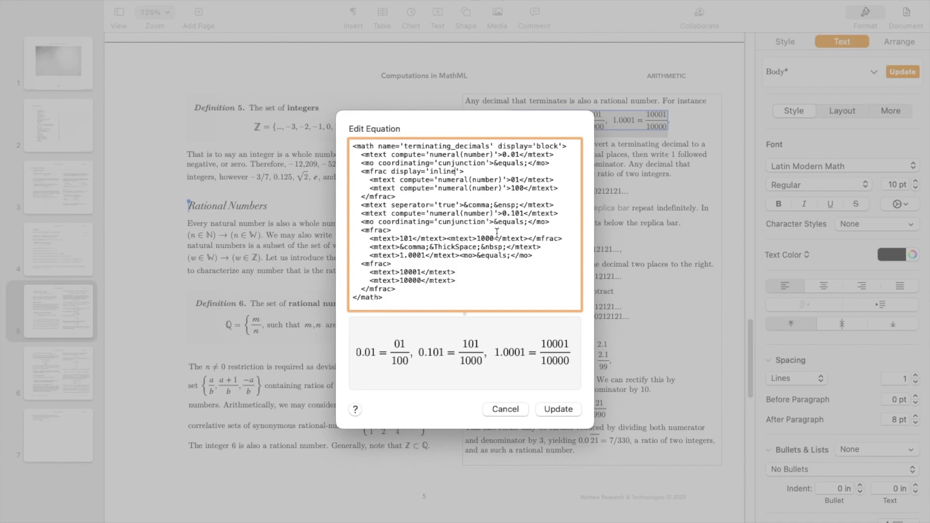
Step: Add the attribute display='inline' to the second <mfrac> tag
click(387, 232)
text(displa)
text(y='')
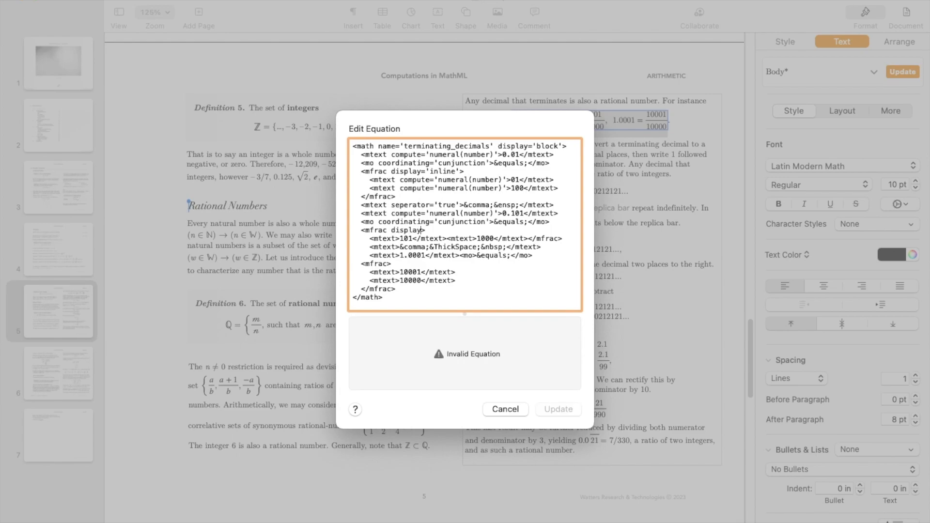
key(Left)
text(inline)
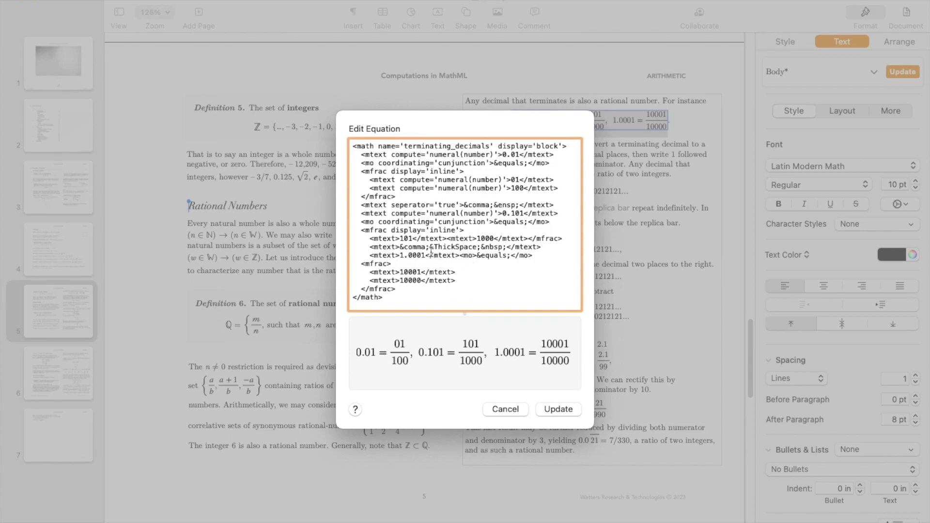
Step: Put the second fraction's 1000 mtext element and closing </mfrac> tag on their own indented lines, and enlarge the Edit Equation dialog
click(446, 238)
key(Return)
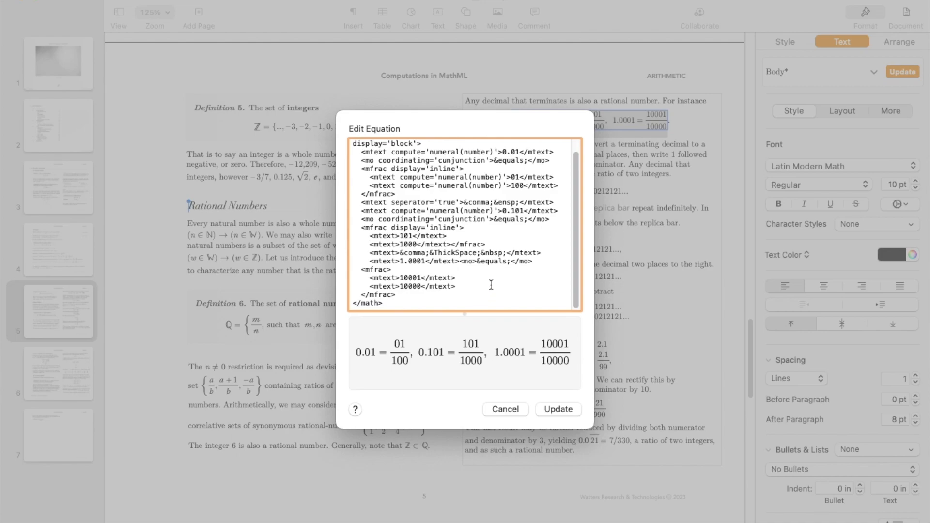
click(451, 244)
key(Return)
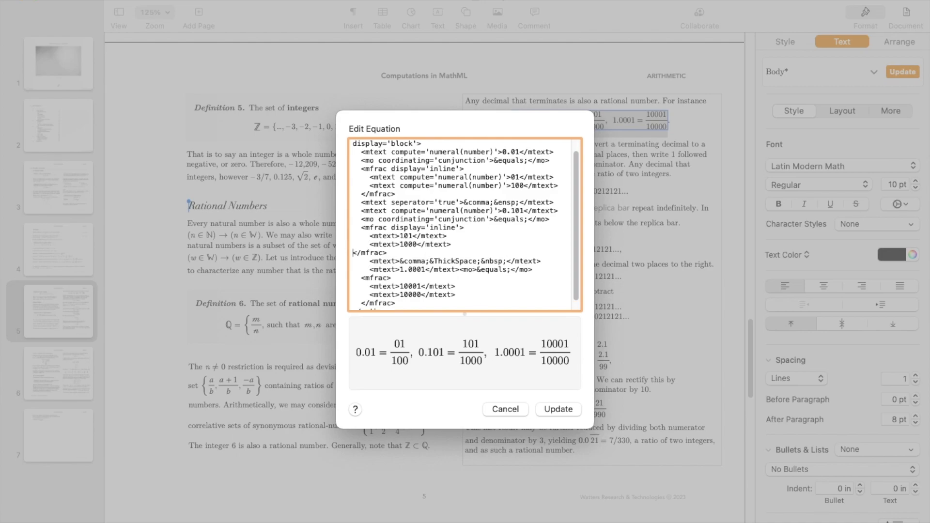
key(BackSpace)
drag(454, 431, 460, 462)
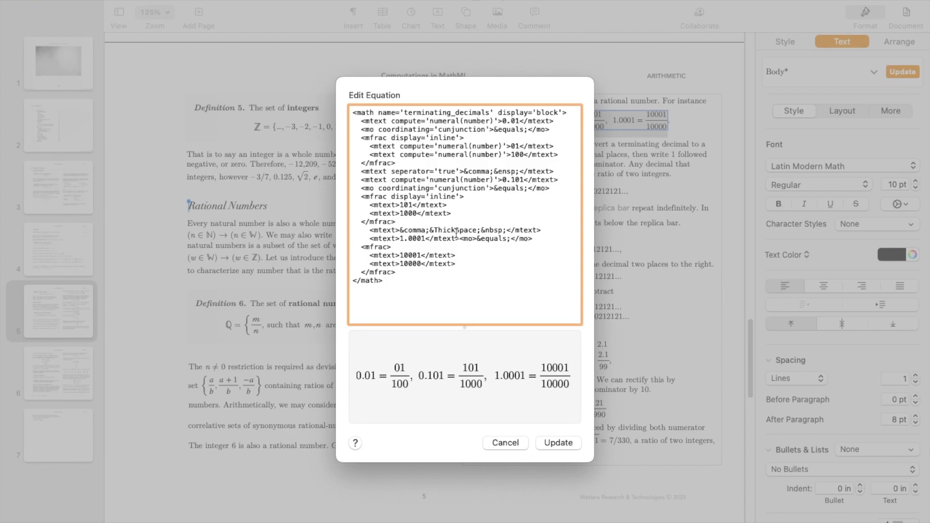
Step: Add the attribute compute='numeral(number)' to the 101 mtext tag in the second fraction
click(396, 203)
text(compute=)
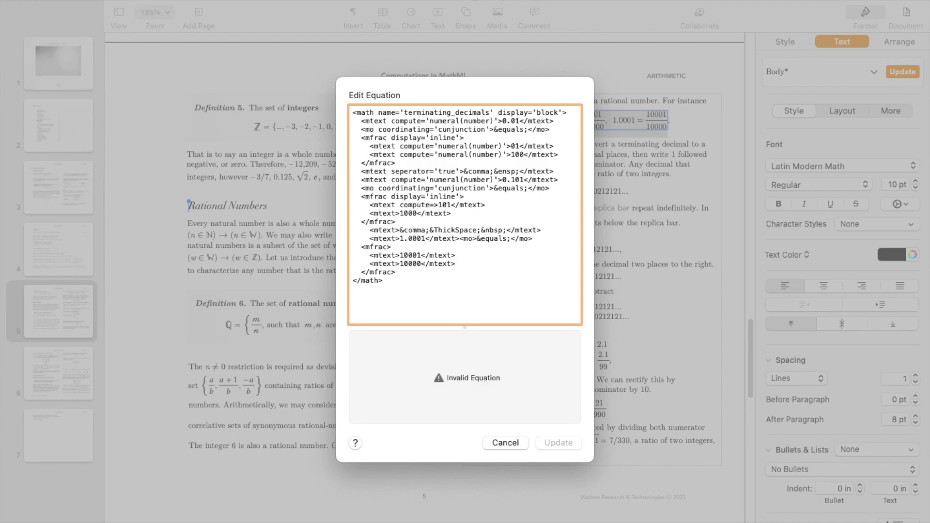
text(''numeral)
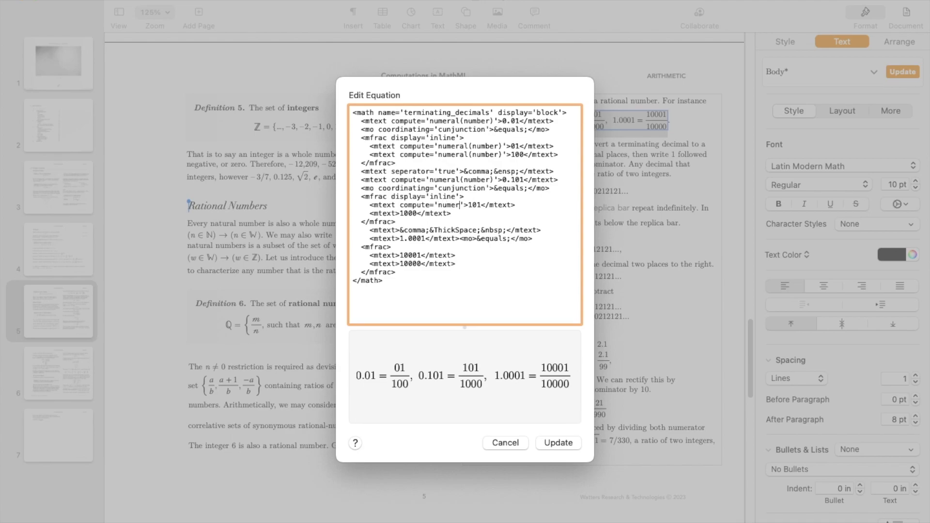
text(())
text(number)
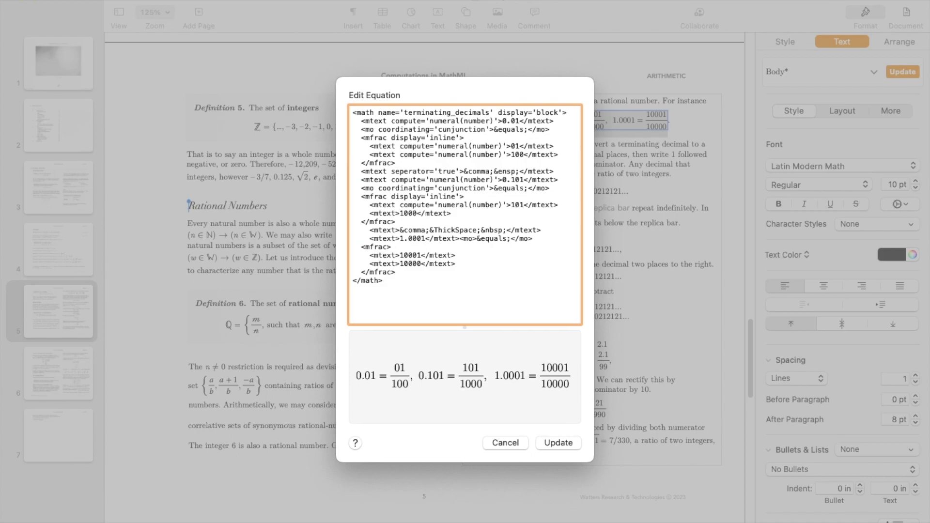
Step: Add the attribute compute='numeral(number)' to the 1000 mtext tag in the second fraction
click(395, 213)
text(compute=)
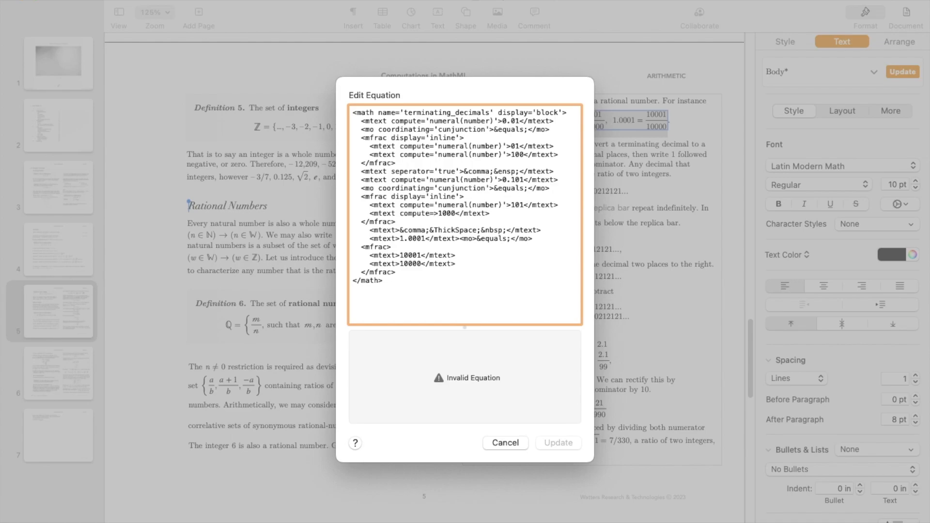
text('')
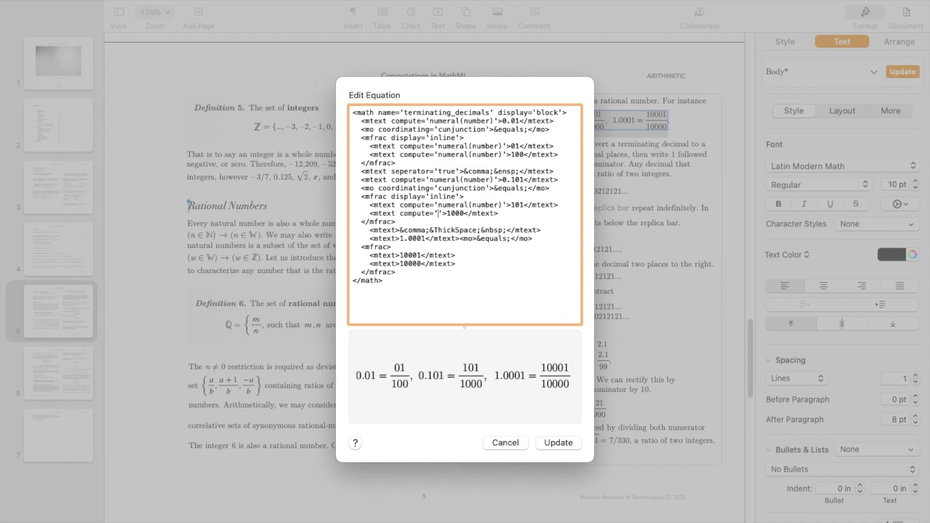
text(numeral())
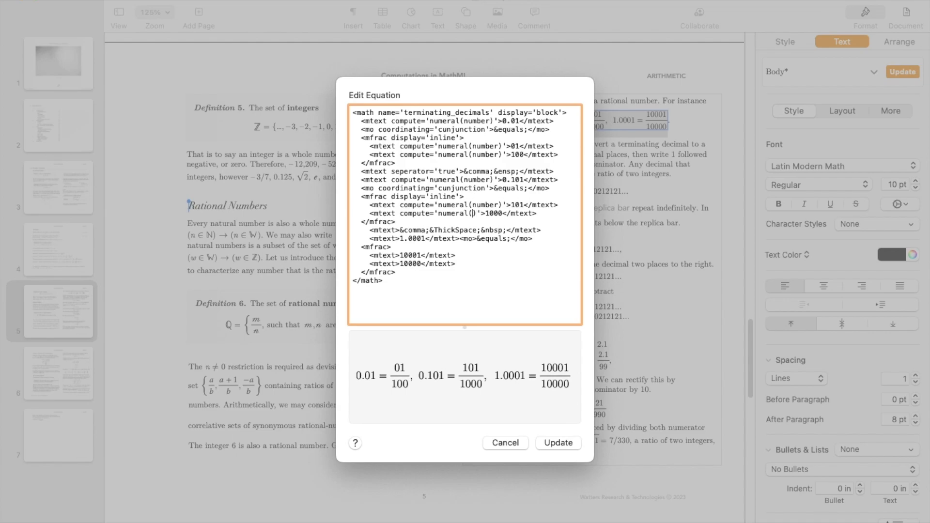
text(number)
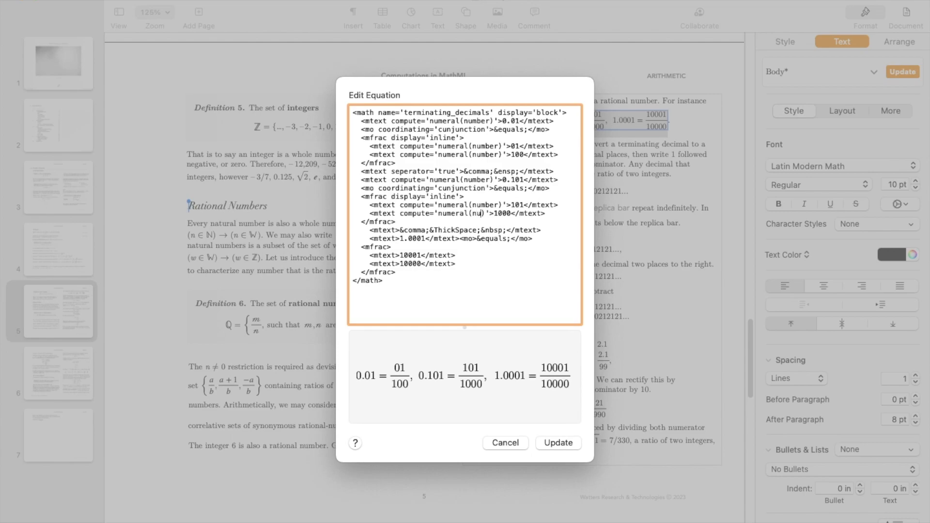
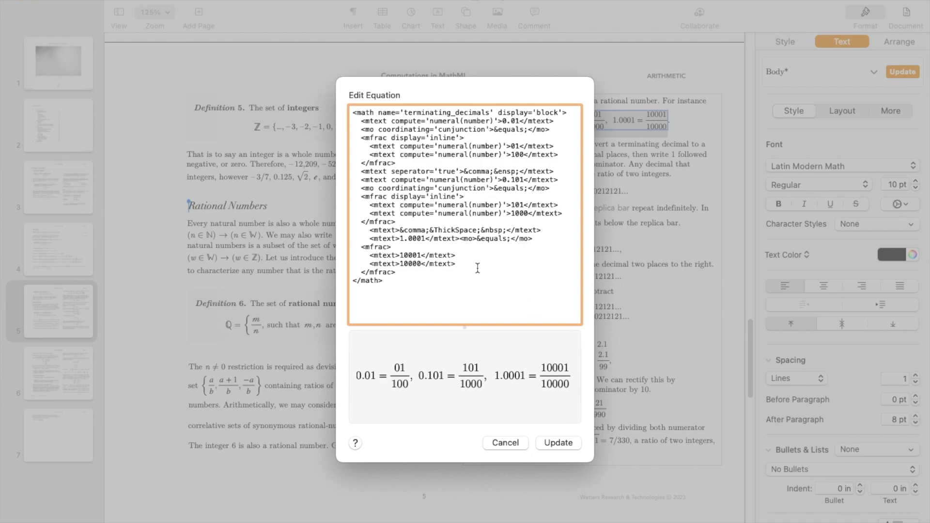
Step: Replace the <mtext>&comma;&ThickSpace;&nbsp;</mtext> element with a copy of the <mtext seperator='true'>&comma;&ensp;</mtext> element
click(396, 230)
triple_click(555, 173)
key(shift+Right)
key(shift+Right)
key(super+c)
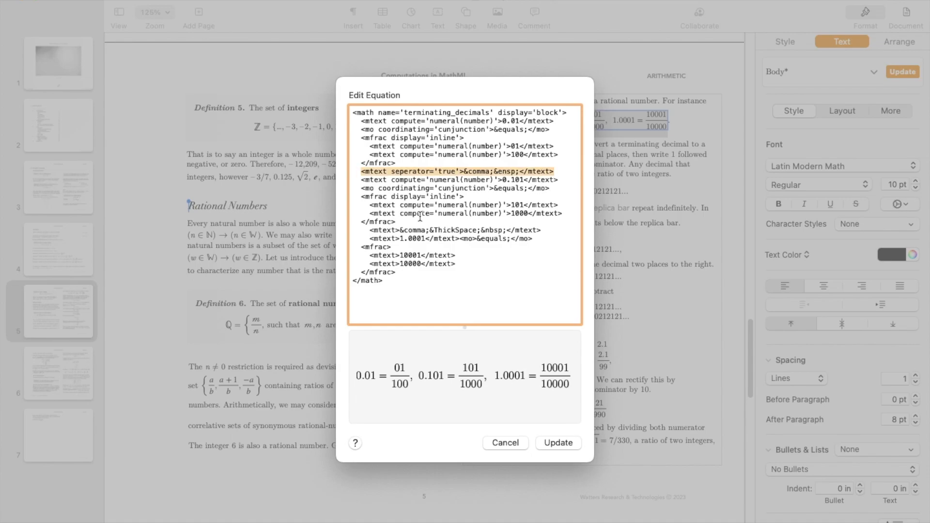
click(371, 230)
key(shift+super+Right)
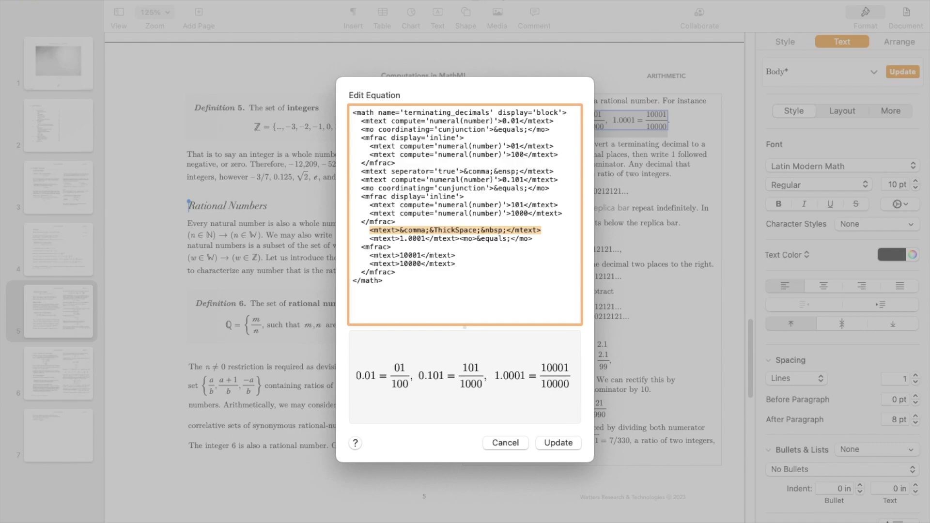
key(BackSpace)
key(super+v)
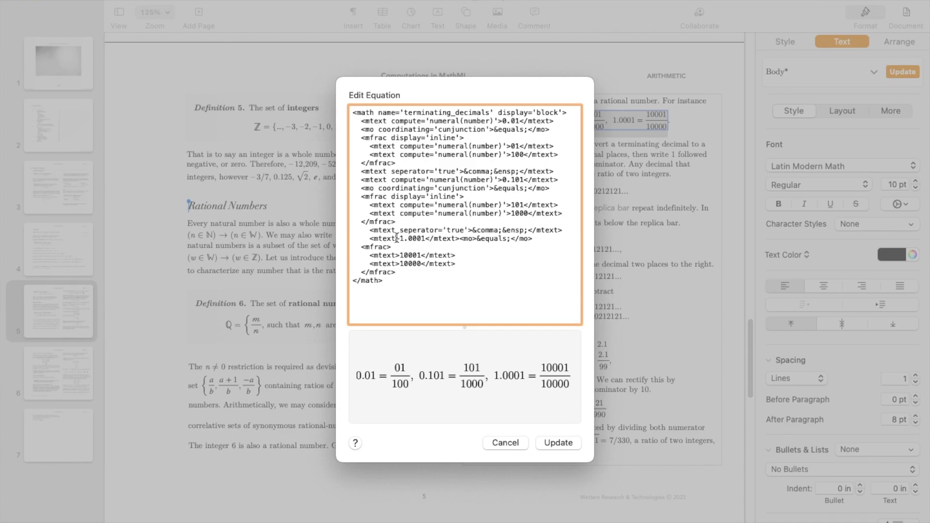
Step: Move the <mo>&equals;</mo> element after 1.0001 onto its own indented line
click(459, 238)
key(Return)
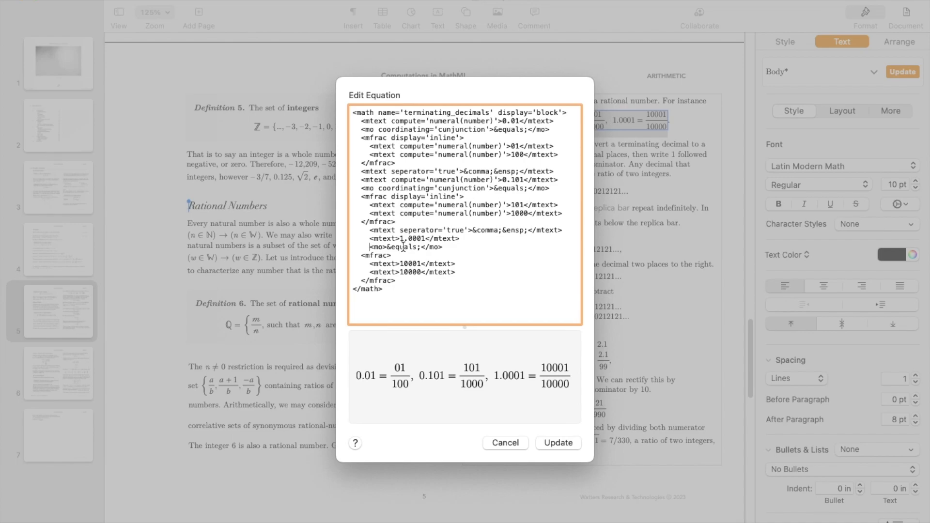
click(451, 249)
key(super+BackSpace)
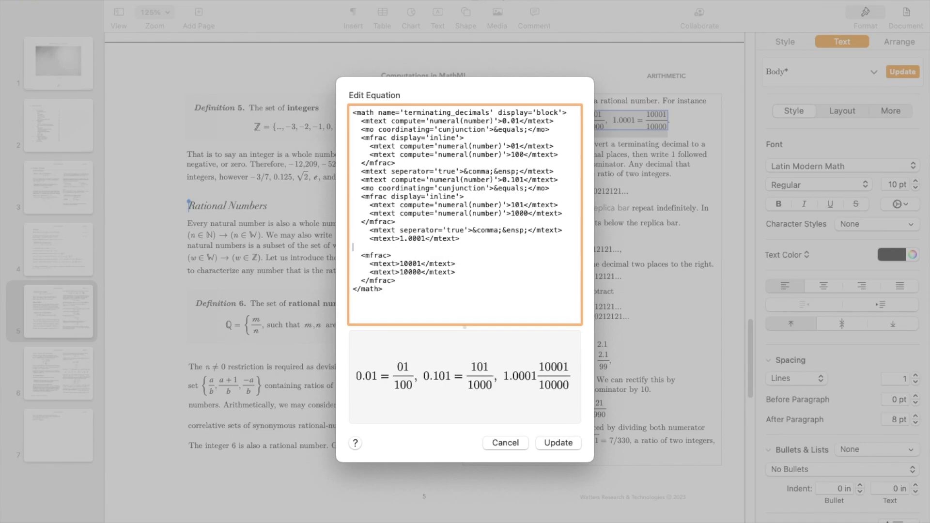
key(super+z)
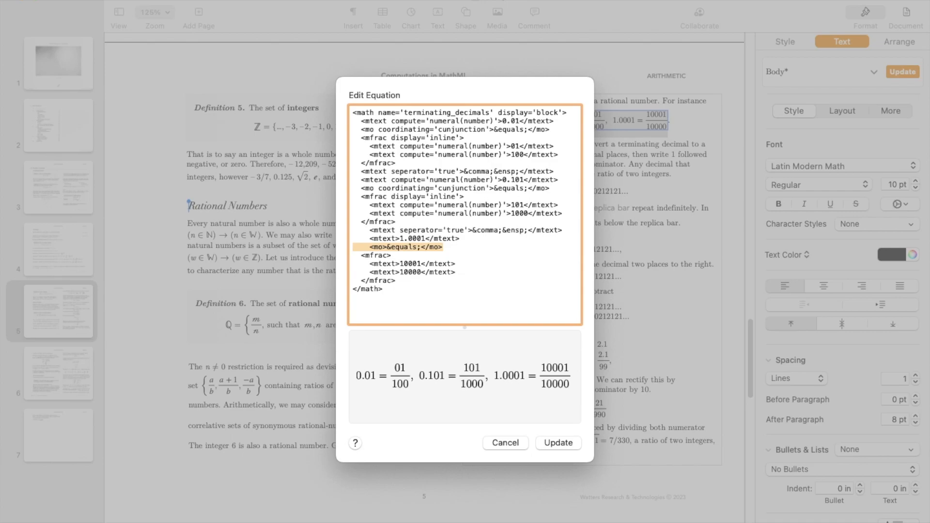
click(384, 247)
Step: Add the attribute compute='numeral(number)' to the 1.0001 mtext tag
click(396, 238)
text(compute=)
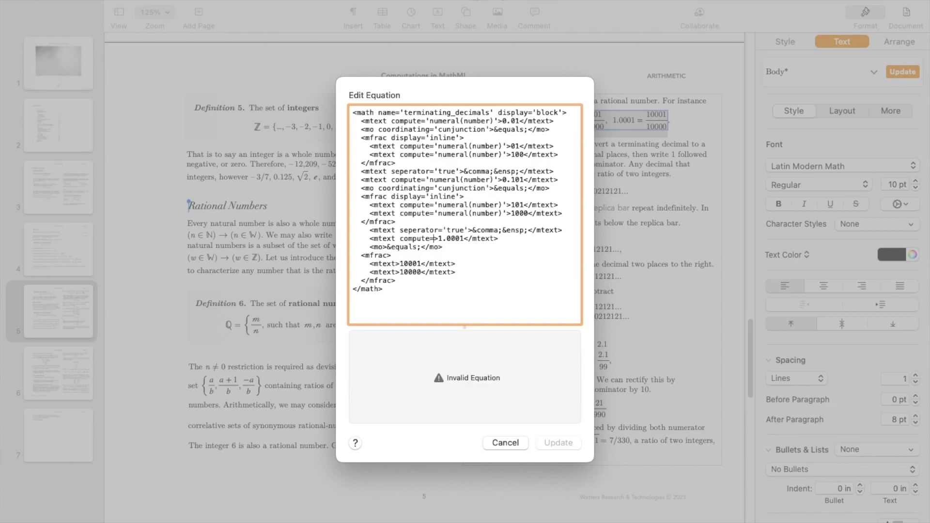
text(''>)
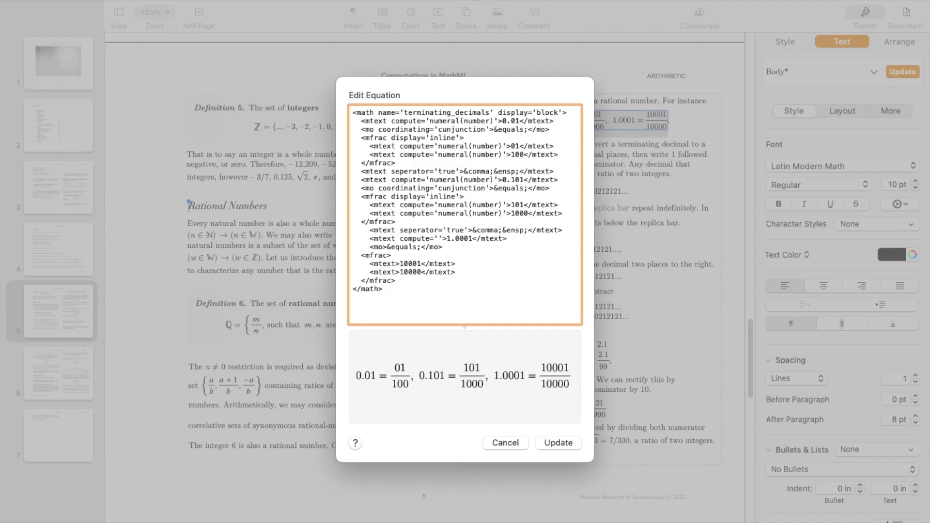
text(numeral()number)
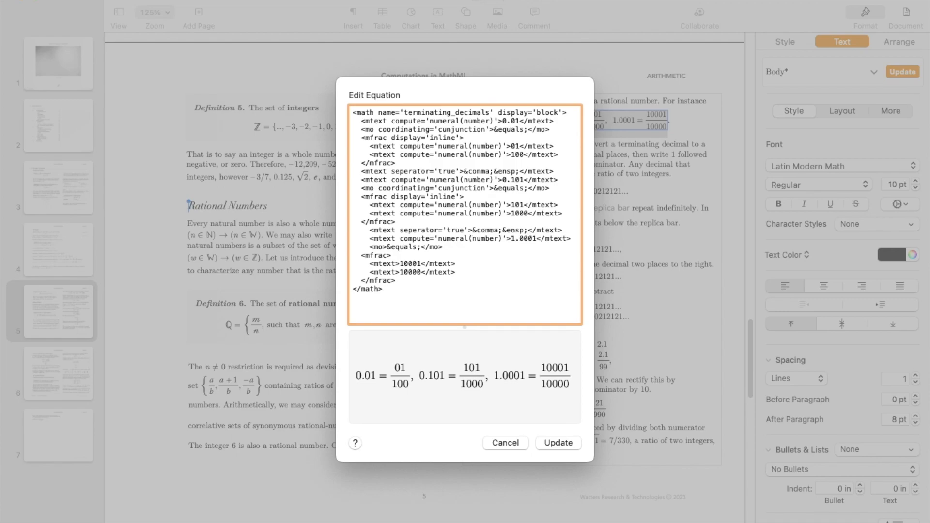
Step: Add the attribute coordinating='conjunction' to the <mo> tag of the equals sign after 1.0001
click(384, 247)
text(c)
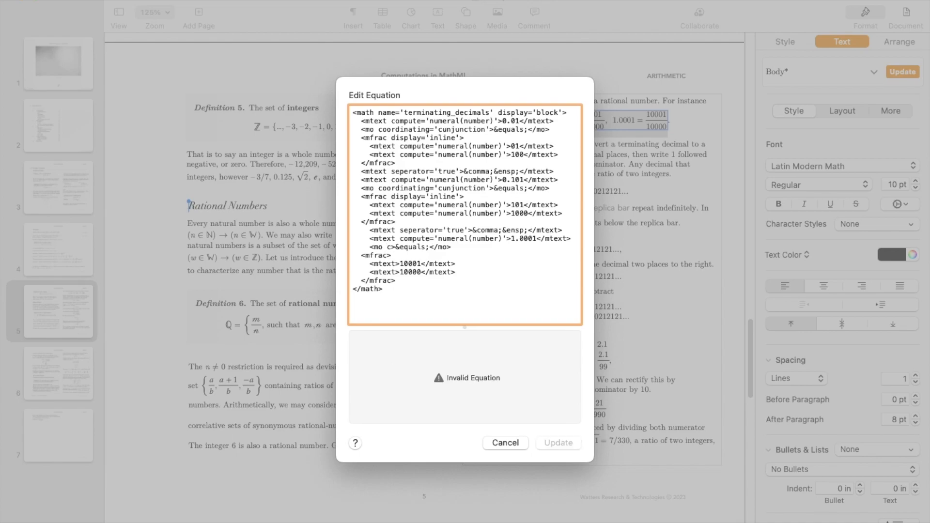
text(oordinating='')
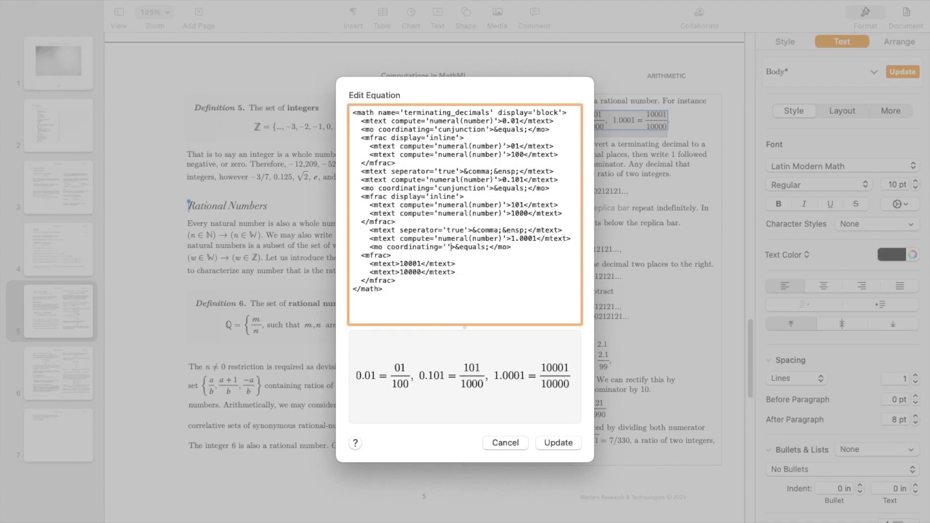
text(conjunction)
click(493, 248)
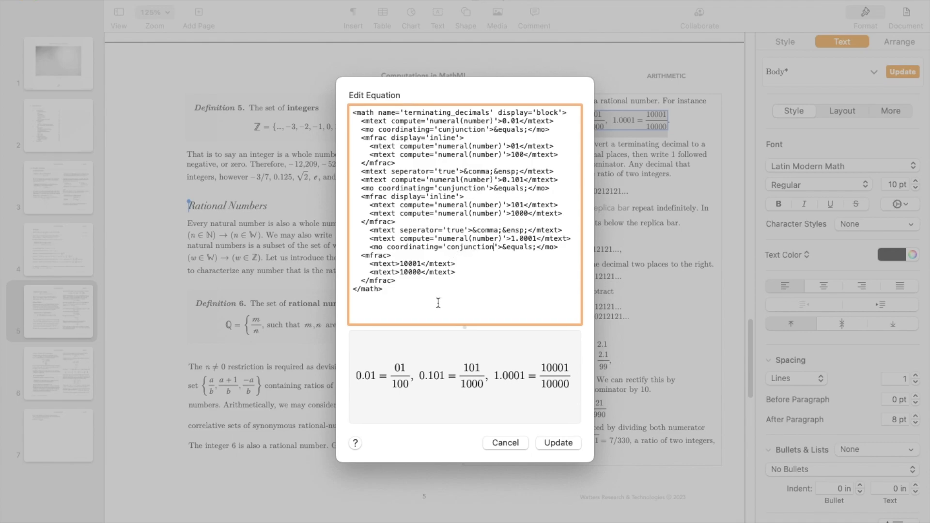
Step: Add the attribute display='inline' to the mfrac tag of the third fraction
click(389, 256)
text(di)
text(splay=)
text('')
text(inline)
Step: Add the attribute compute='numeral(number)' to the 10001 mtext tag in the third fraction
click(395, 264)
text(compute=)
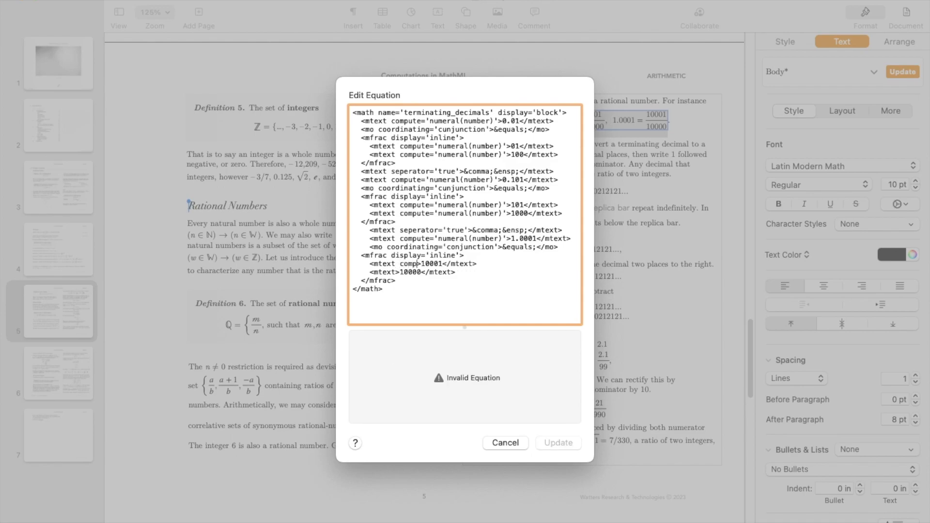
text('')
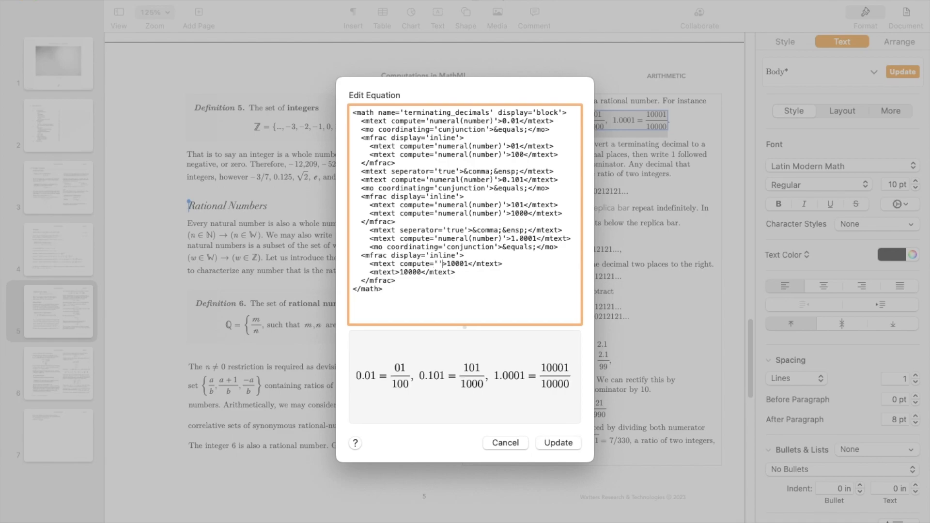
text(numeral())
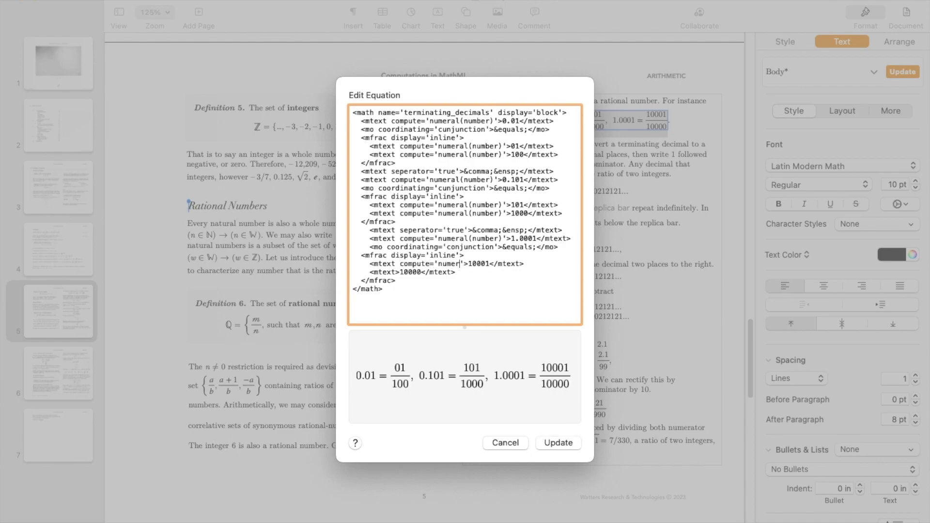
key(Left)
text(number)
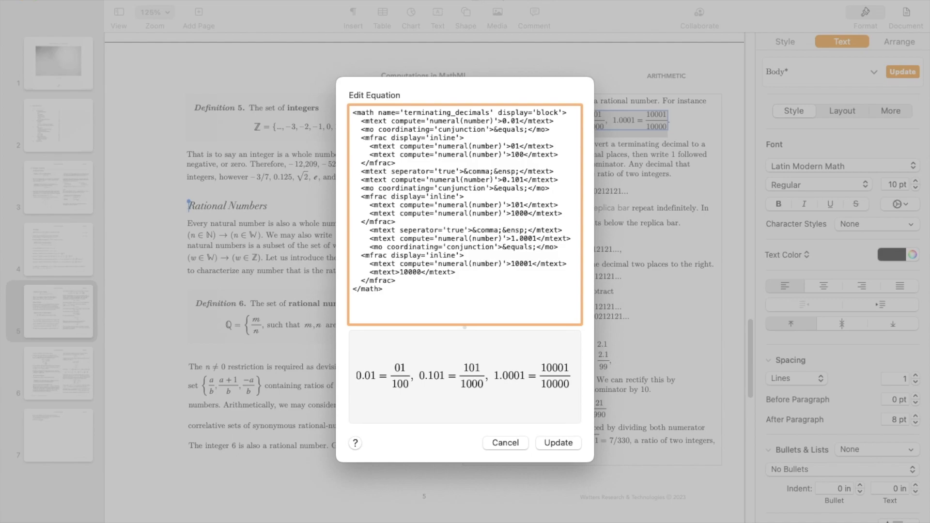
Step: Add the attribute compute='numeral(number)' to the 10000 mtext tag in the third fraction
click(395, 272)
text(computerr)
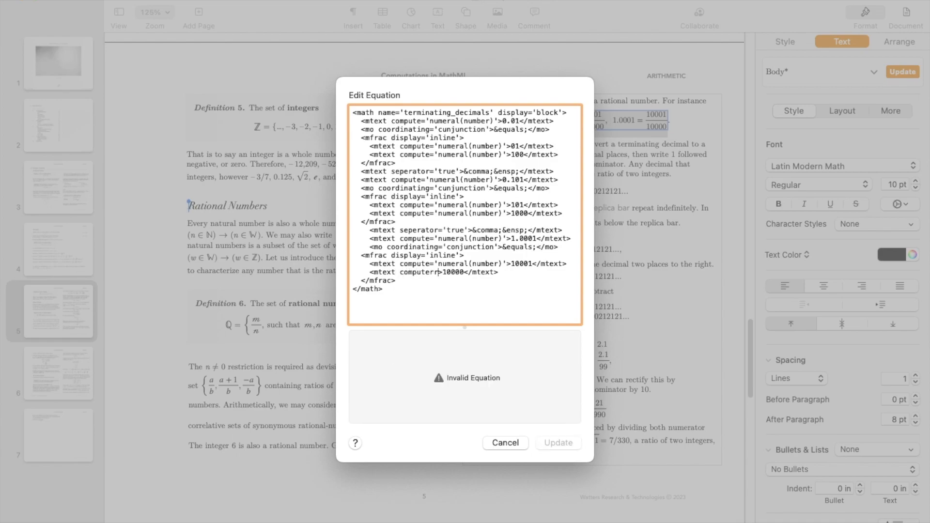
key(BackSpace)
key(BackSpace)
text(='')
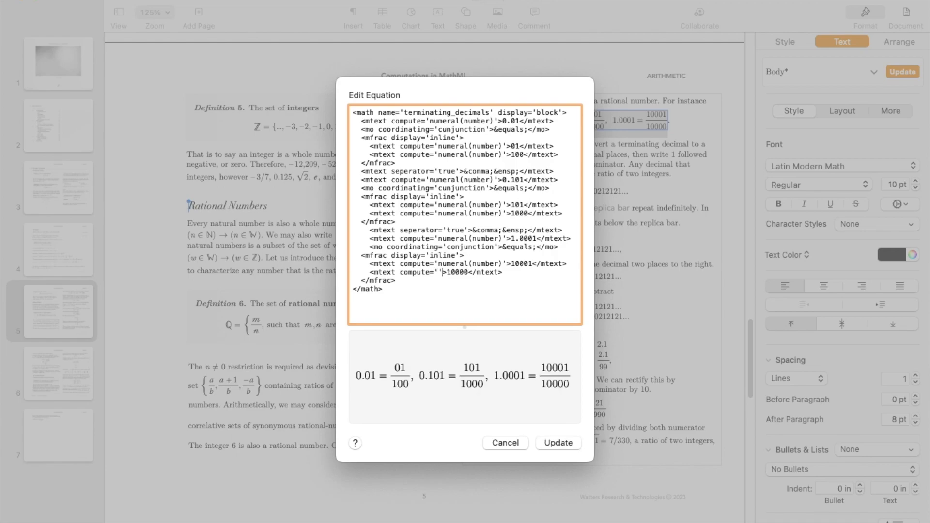
text(numeral(number))
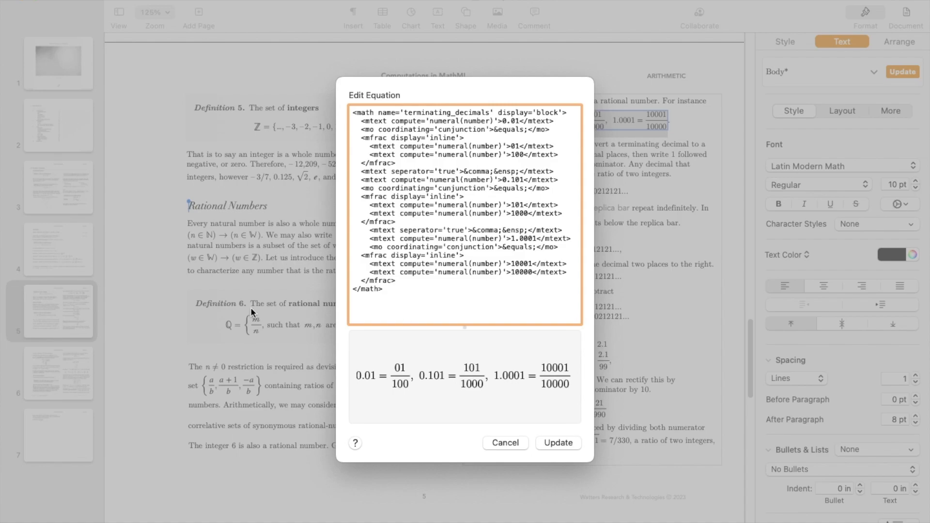
click(43, 1)
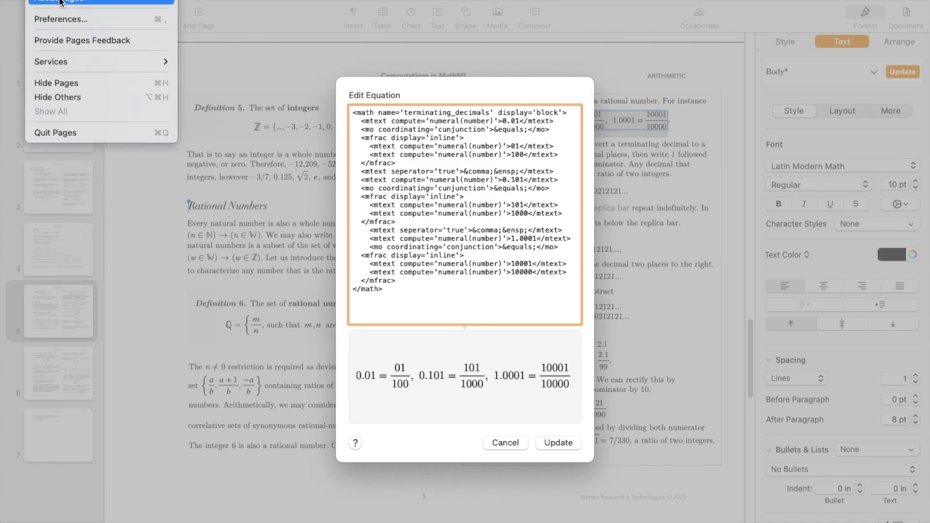
click(449, 295)
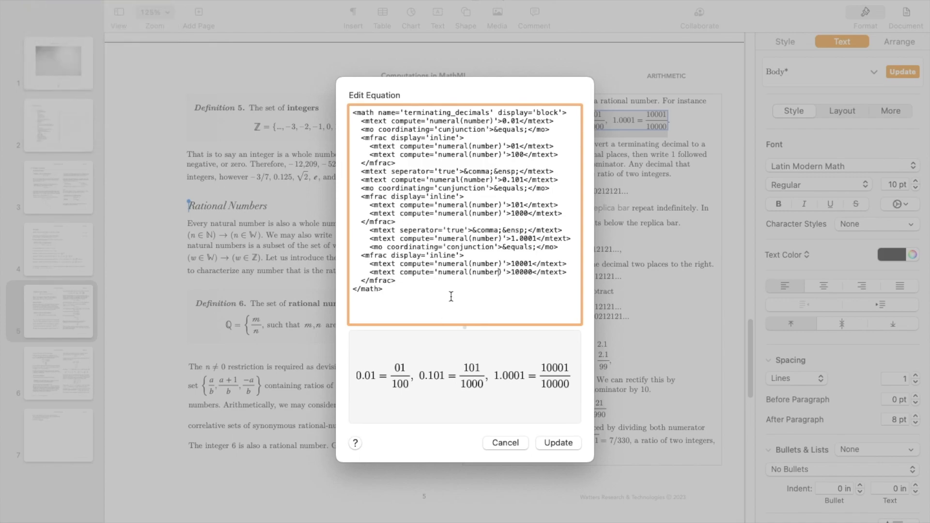